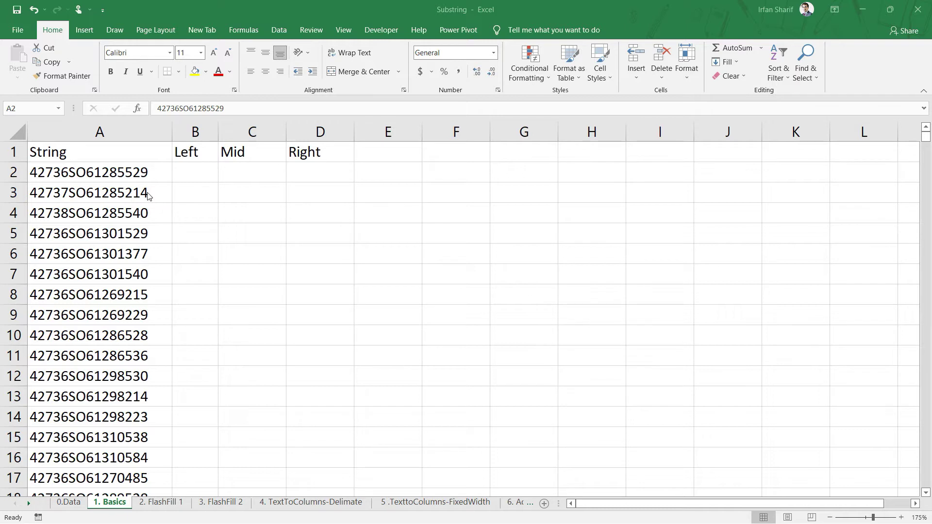
# - Inspect the strings in A2 through A7 on the Basics sheet
pyautogui.click(129, 176)
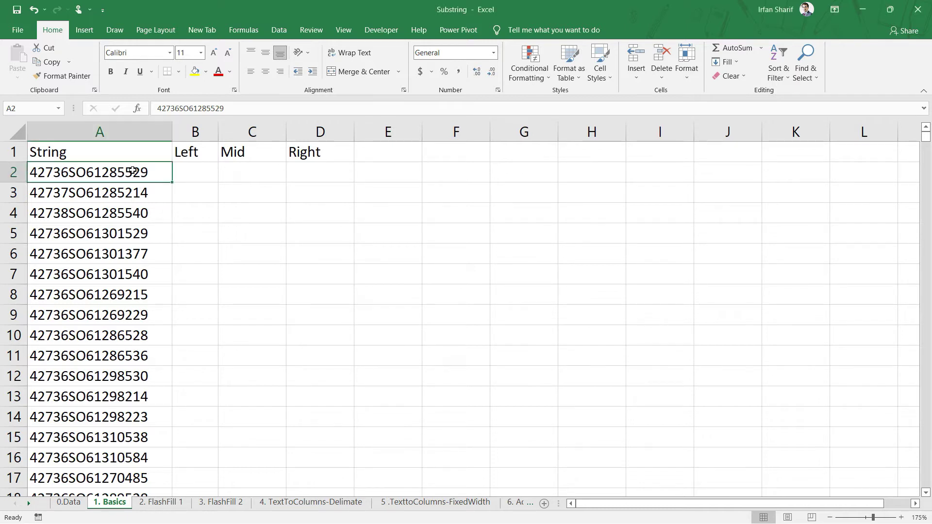
pyautogui.click(106, 280)
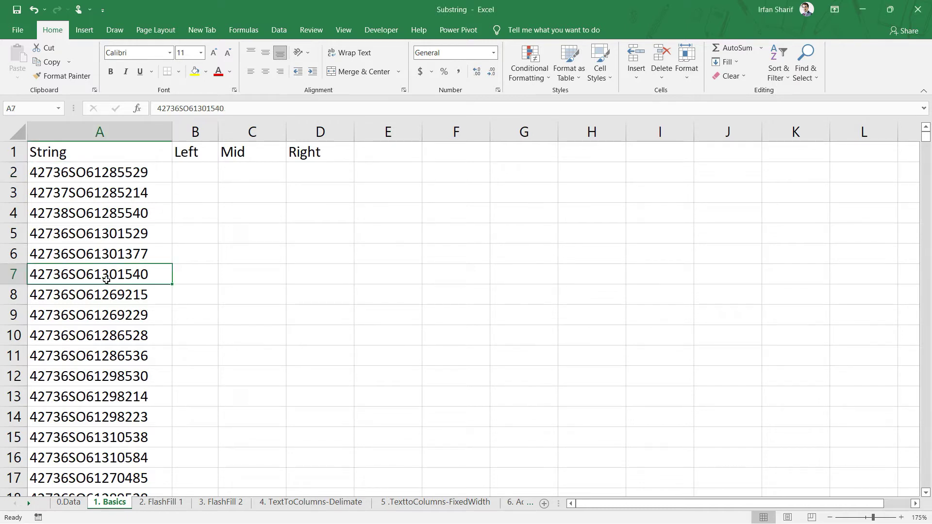
pyautogui.click(118, 174)
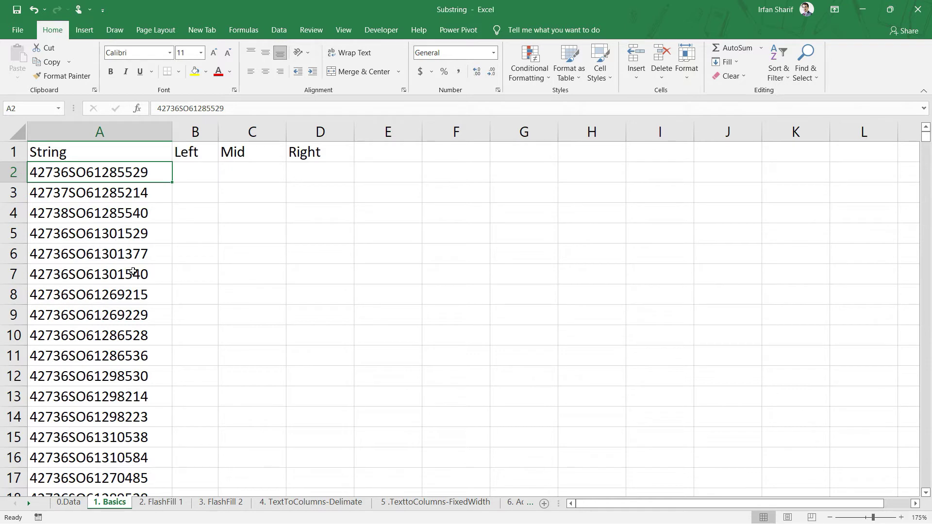
pyautogui.click(121, 191)
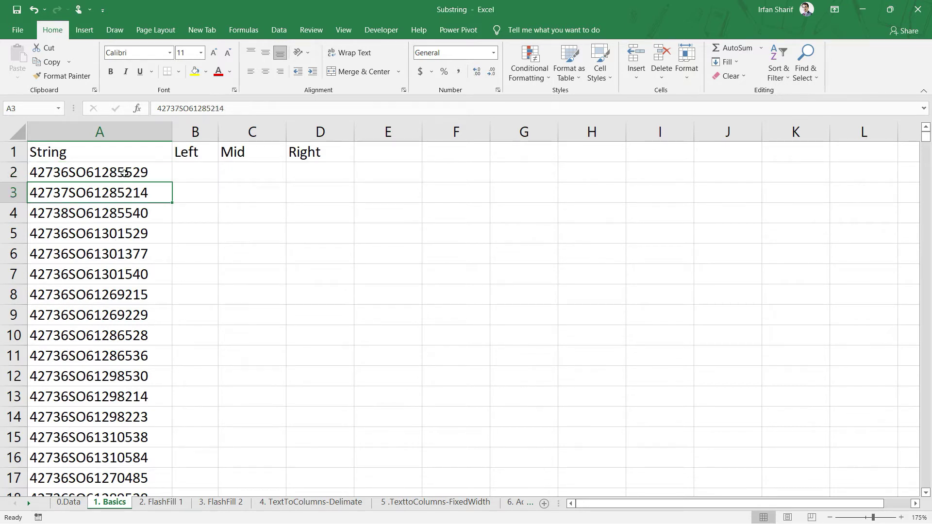
pyautogui.click(125, 213)
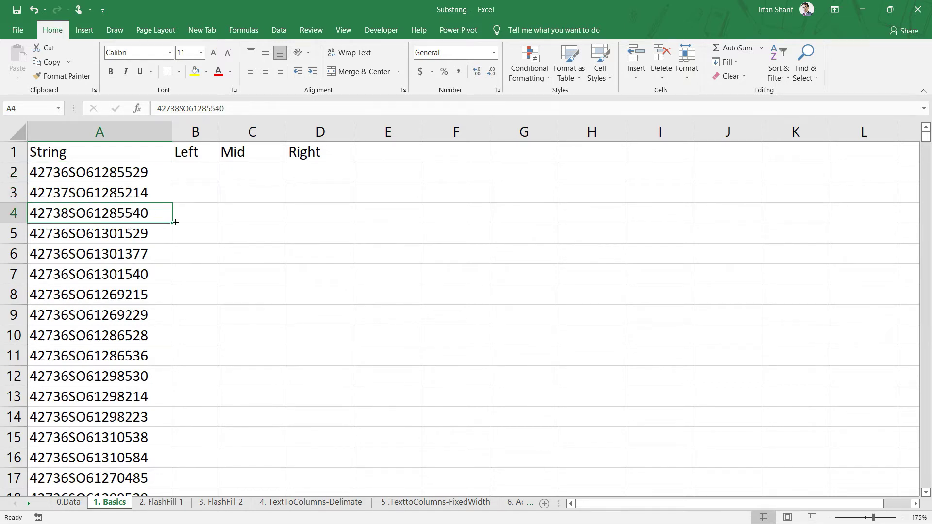
pyautogui.click(121, 178)
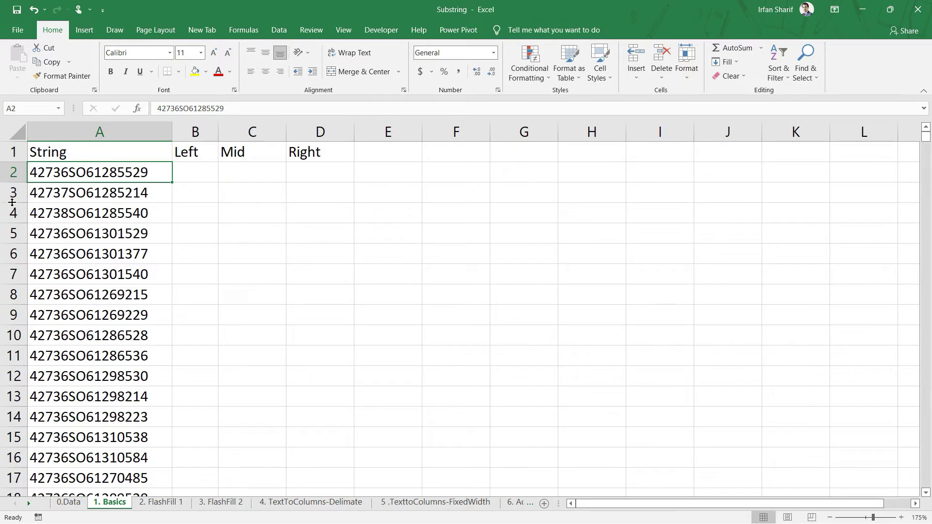
pyautogui.click(81, 224)
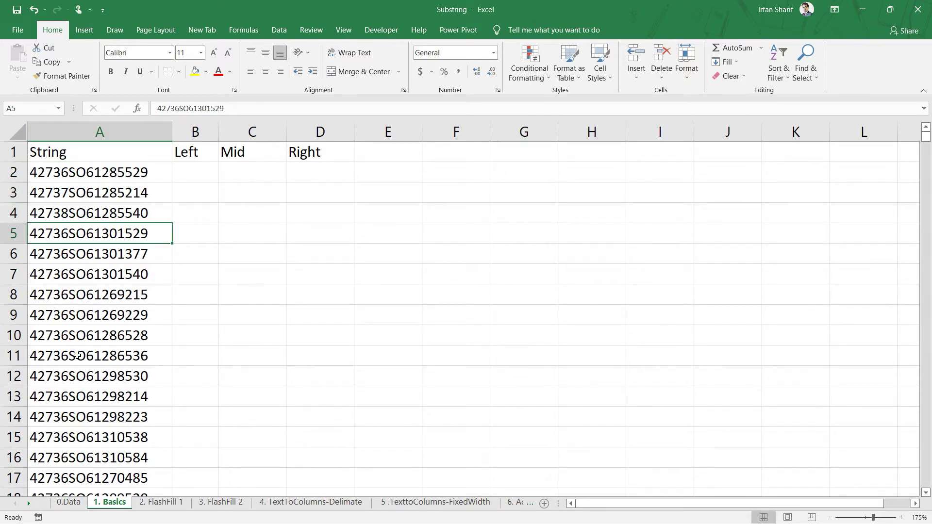
pyautogui.click(188, 172)
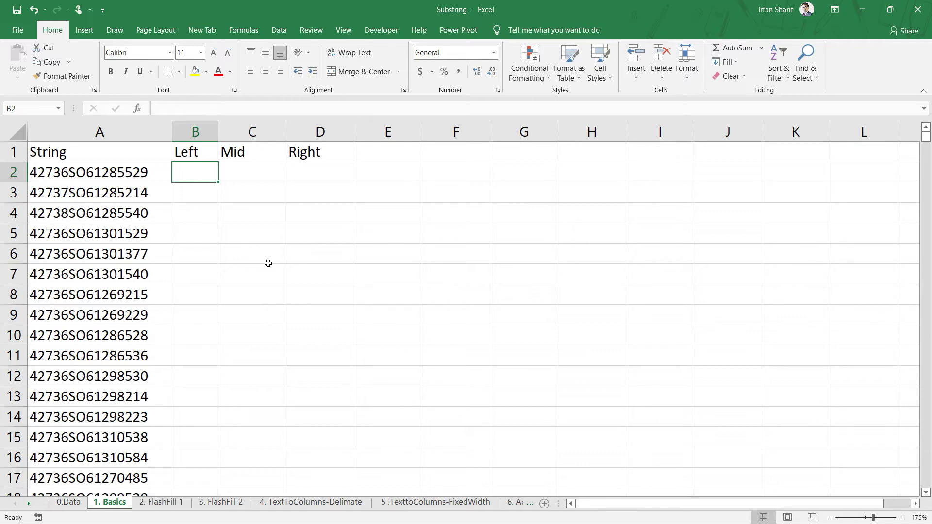
pyautogui.click(66, 177)
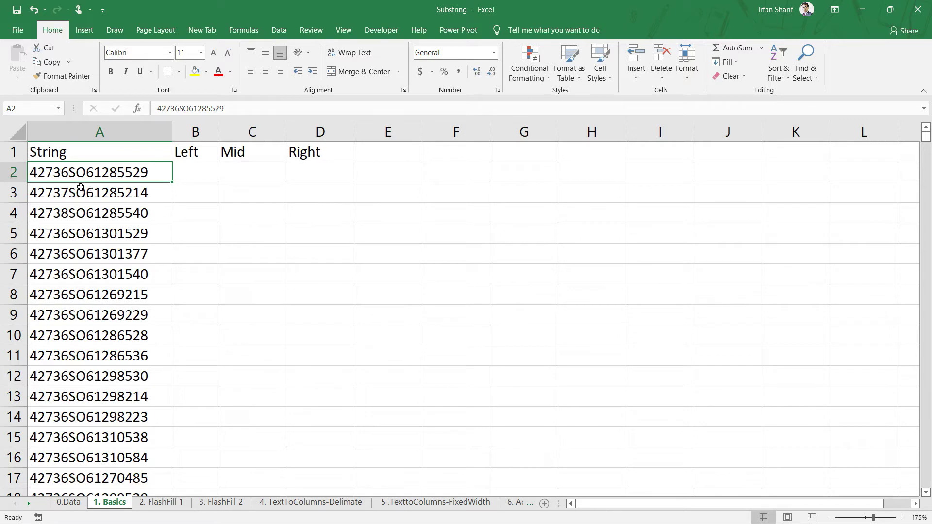
# - Check the OrderNumber and ProductKey columns on the 0.Data sheet, then return to 1. Basics
pyautogui.click(73, 503)
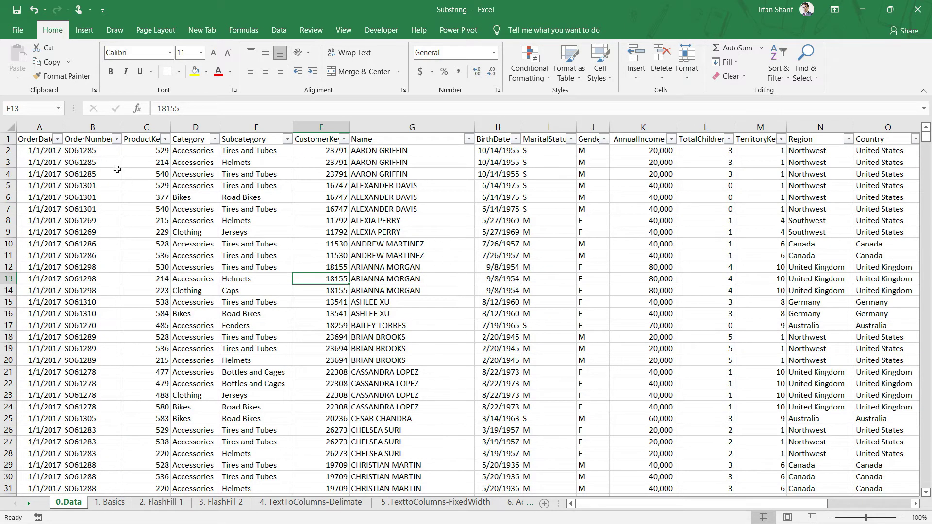
pyautogui.click(86, 139)
pyautogui.click(149, 134)
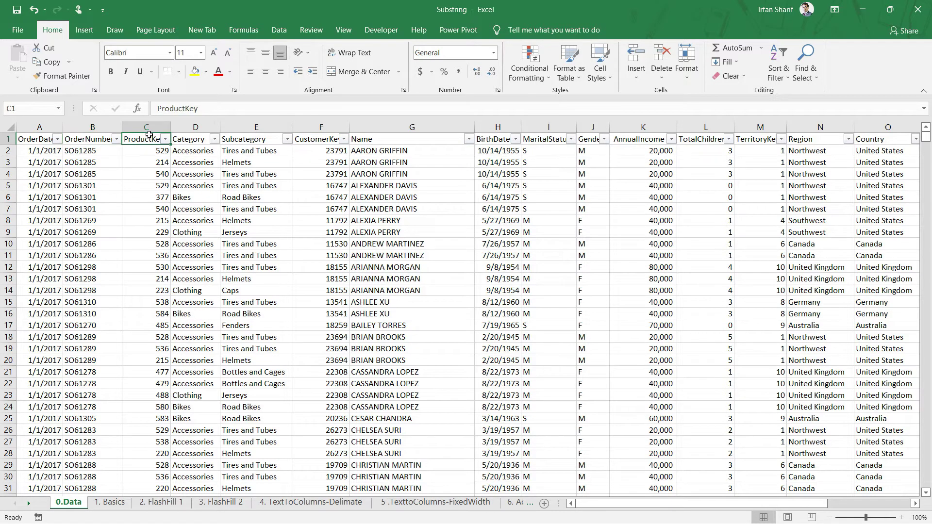
pyautogui.click(118, 503)
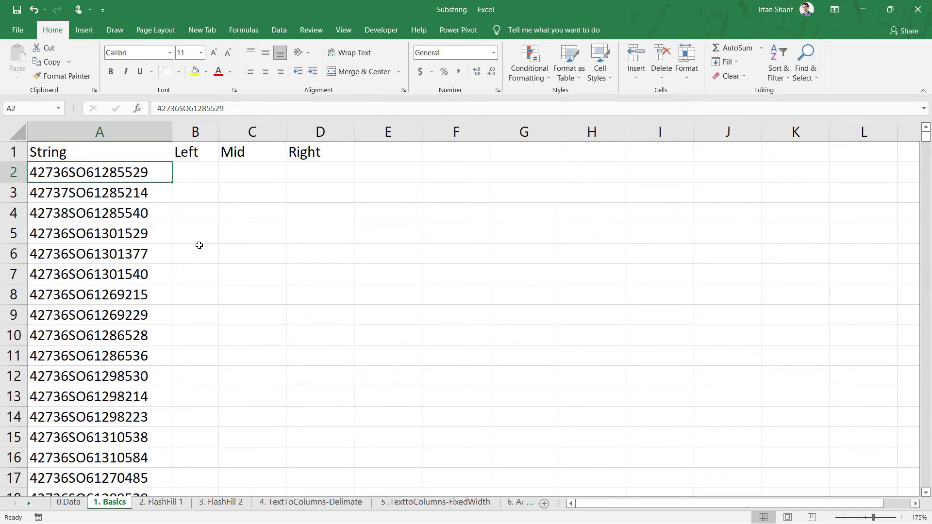
# - Enter =LEFT(A2,5) in B2 so it returns 42736
pyautogui.click(197, 169)
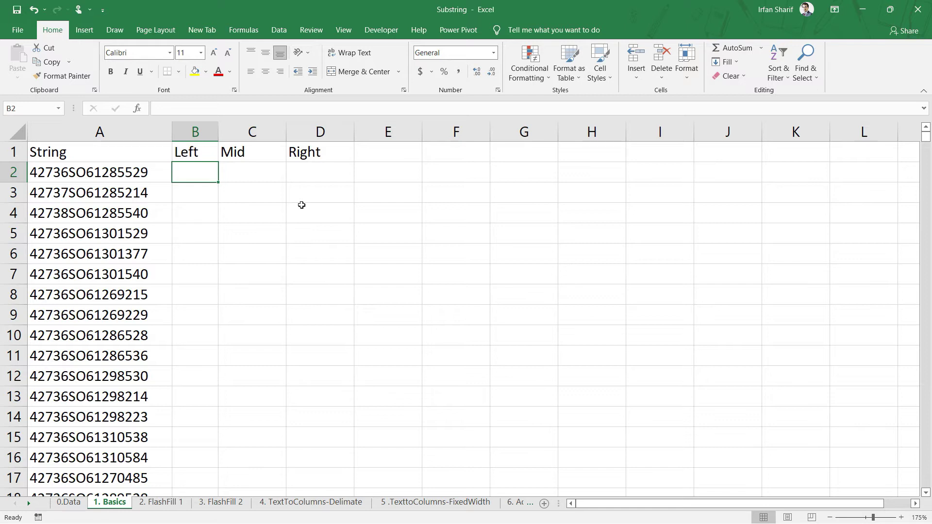
pyautogui.write('=le')
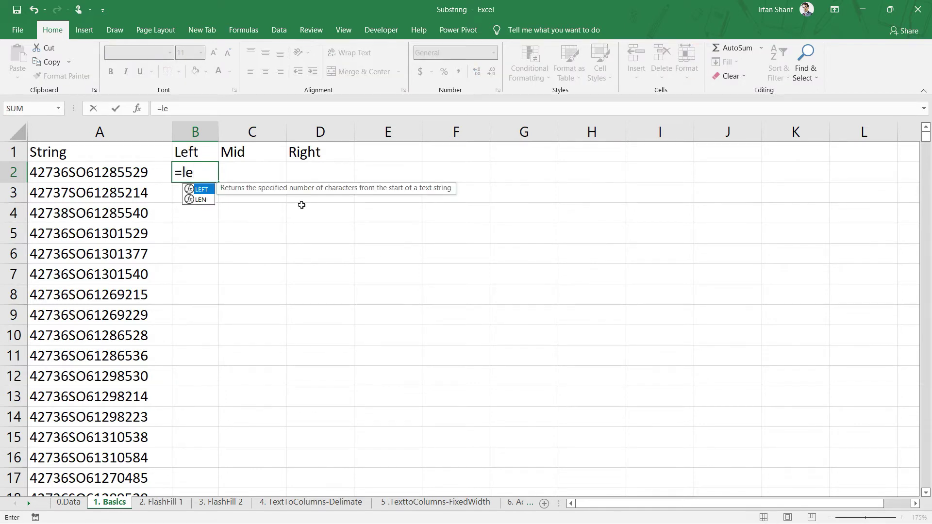
pyautogui.press('Tab')
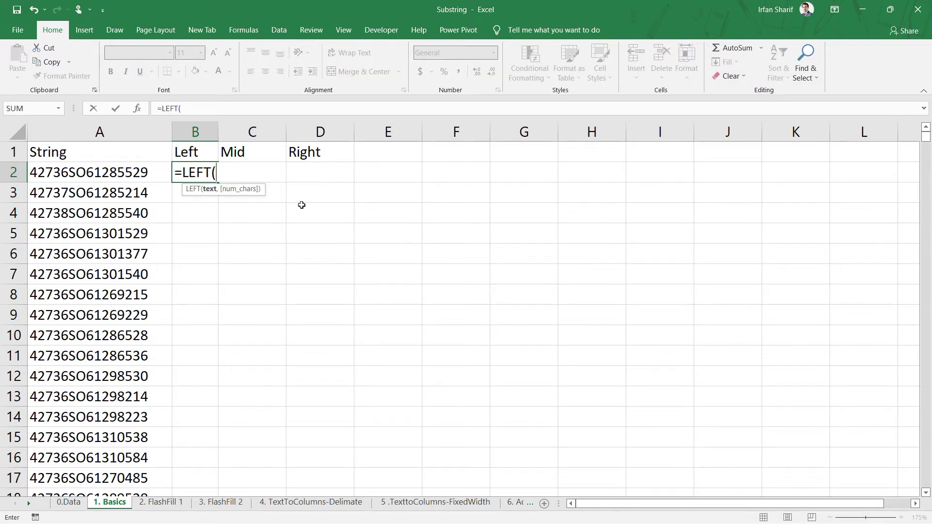
pyautogui.press('Left')
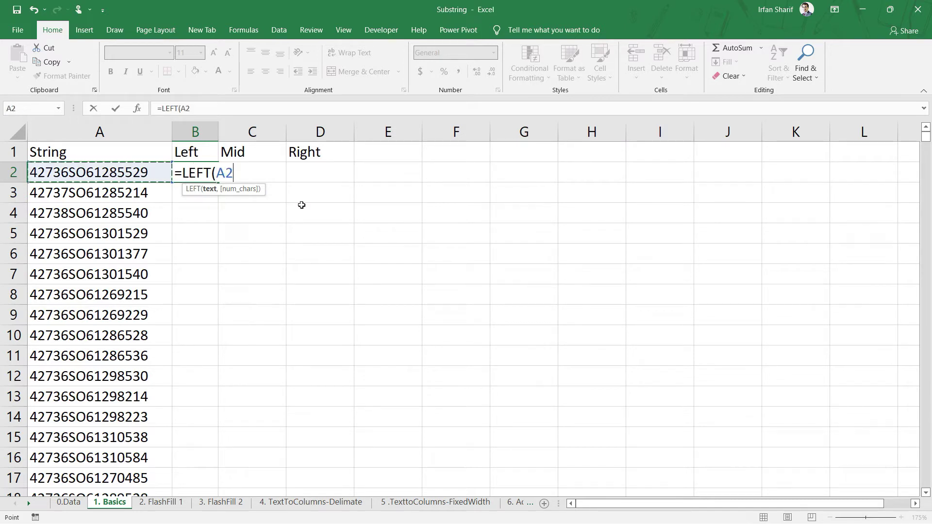
pyautogui.write(',')
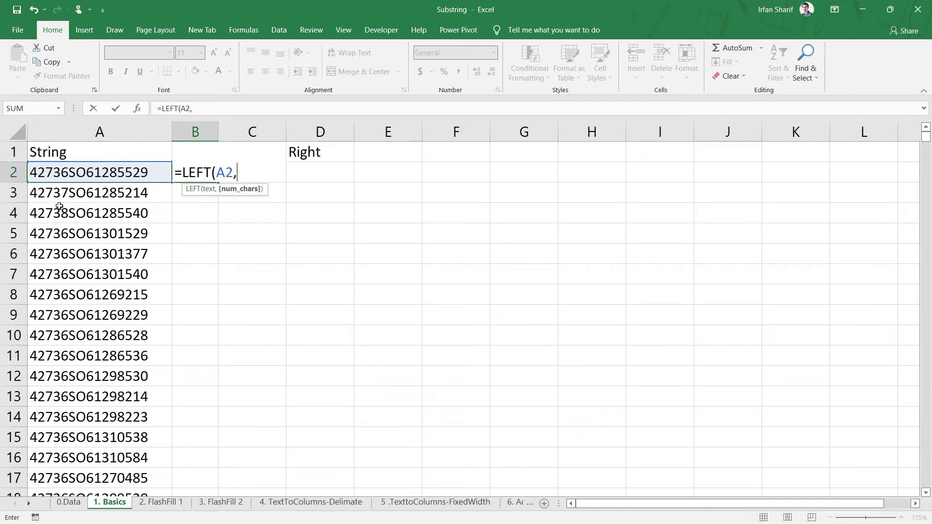
pyautogui.write('5)')
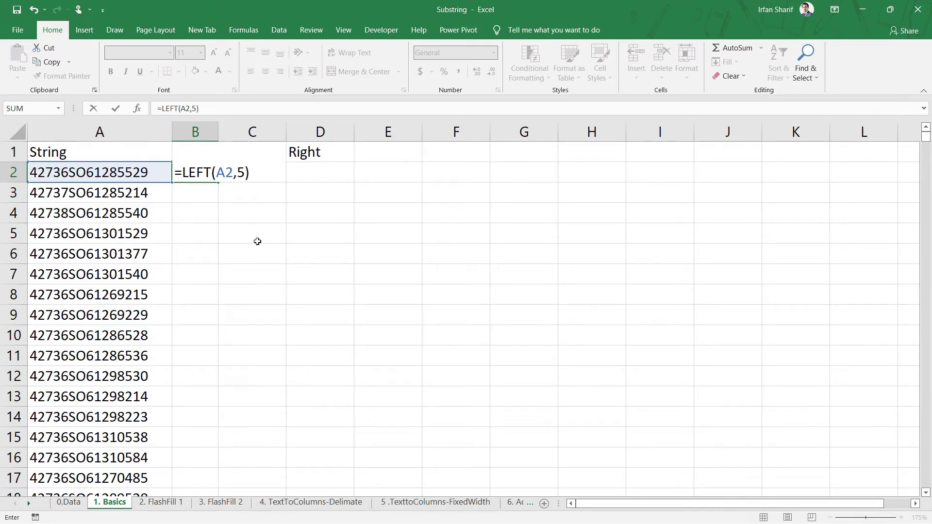
pyautogui.press('Return')
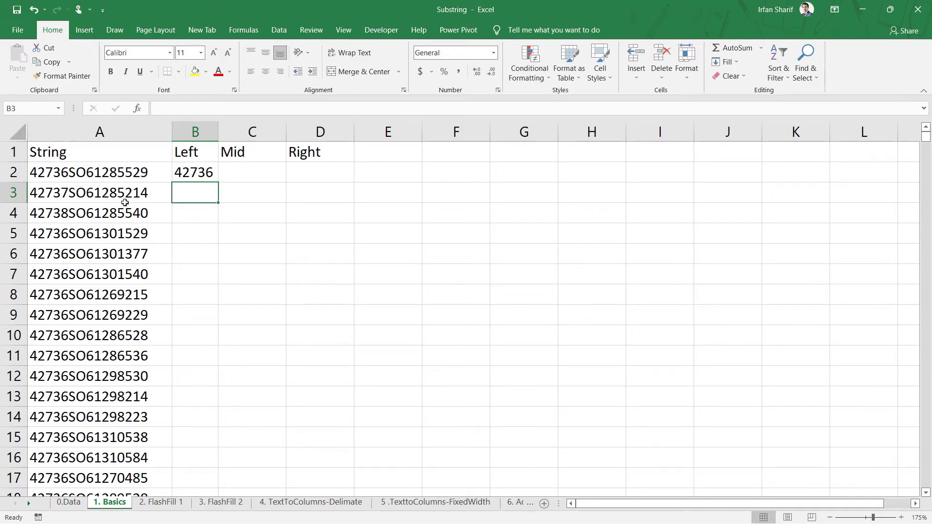
pyautogui.click(192, 171)
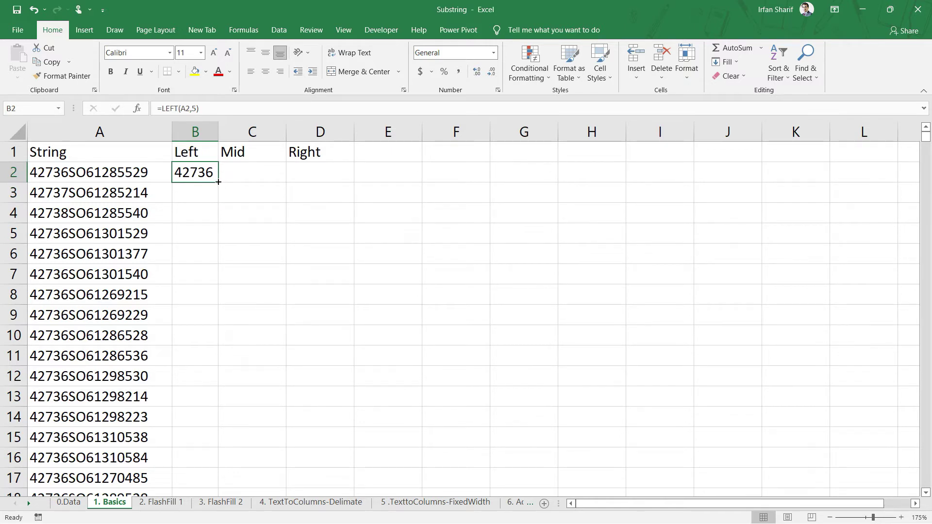
# - Fill the LEFT formula down column B to row 56047 and verify the fill
pyautogui.doubleClick(220, 183)
pyautogui.click(200, 212)
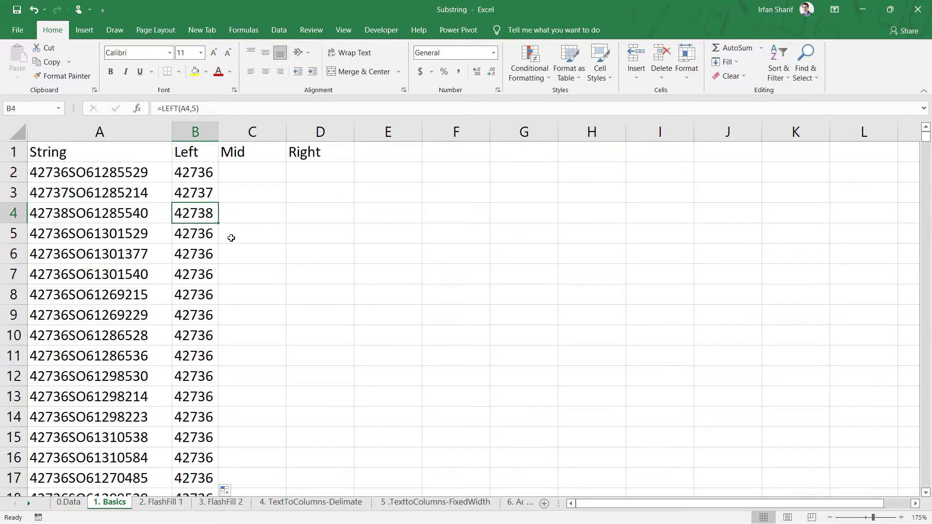
pyautogui.hotkey('ctrl', 'Down')
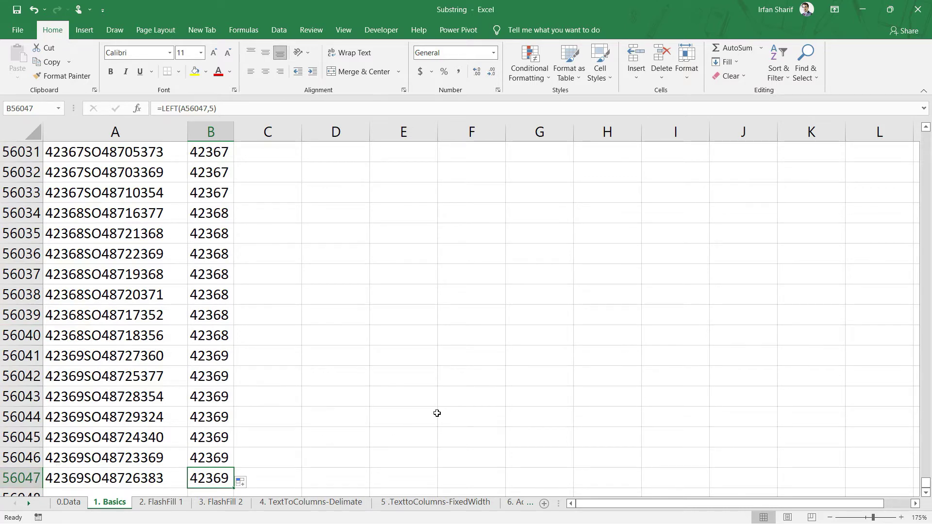
pyautogui.hotkey('ctrl', 'Up')
pyautogui.press('Down')
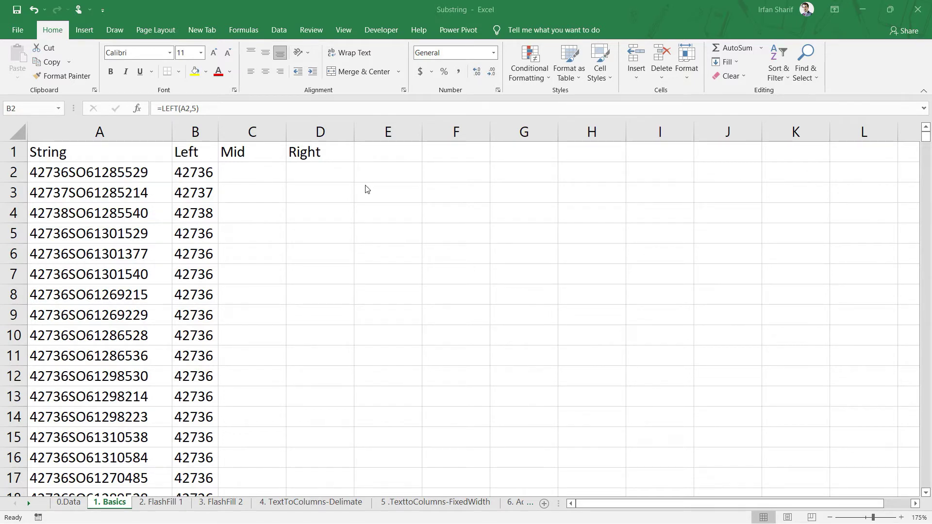
# - Enter =RIGHT(A2,3) in D2 under Right
pyautogui.click(344, 176)
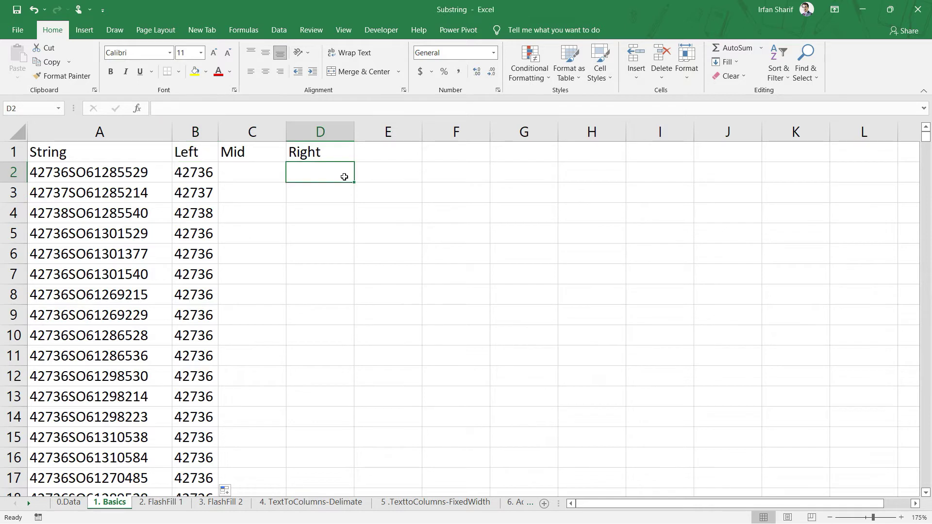
pyautogui.write('=righ')
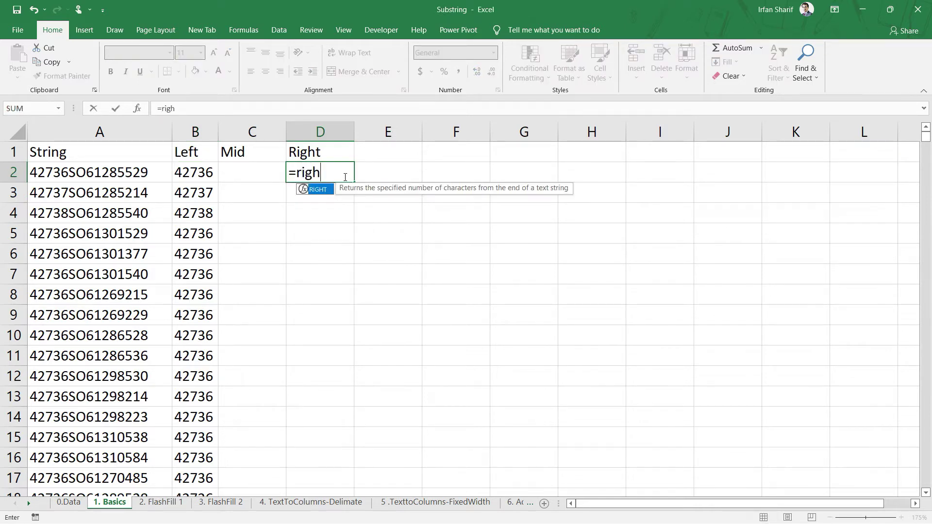
pyautogui.press('Tab')
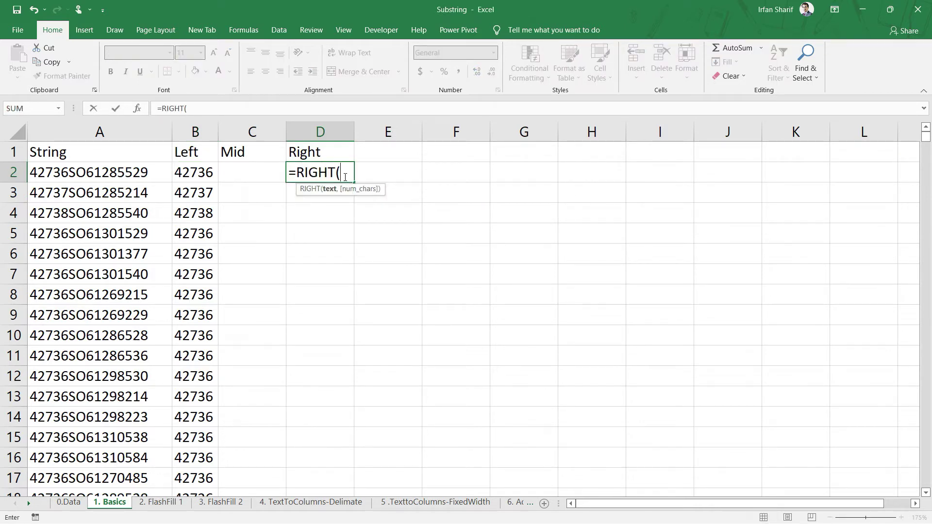
pyautogui.press('Left')
pyautogui.press('Left')
pyautogui.press('Left')
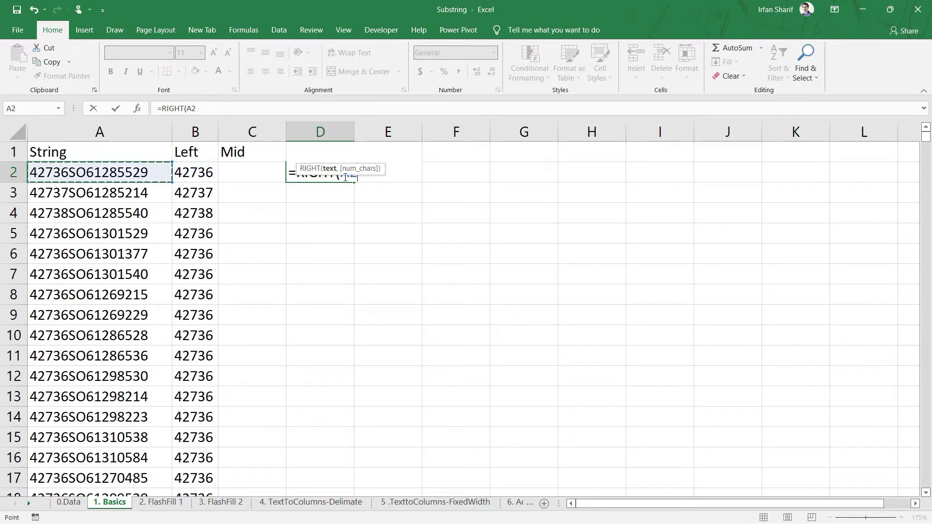
pyautogui.write(',')
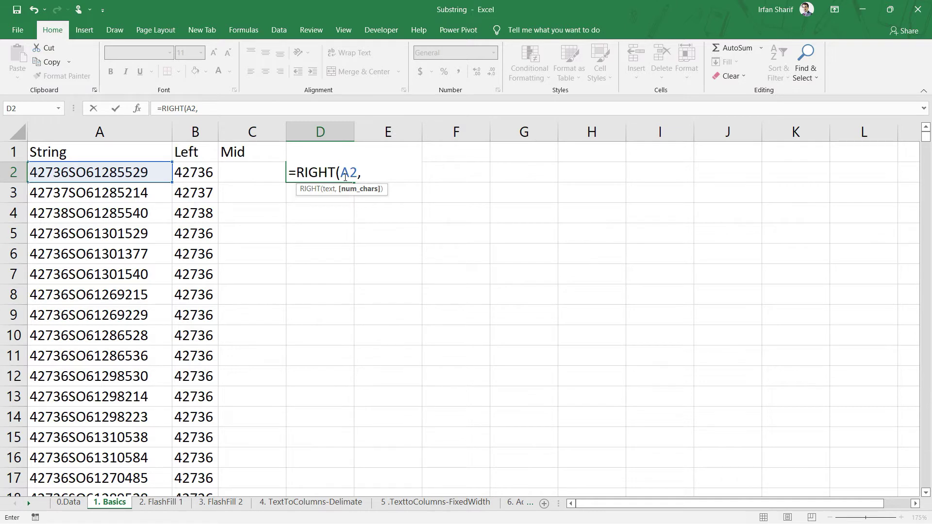
pyautogui.write('3)')
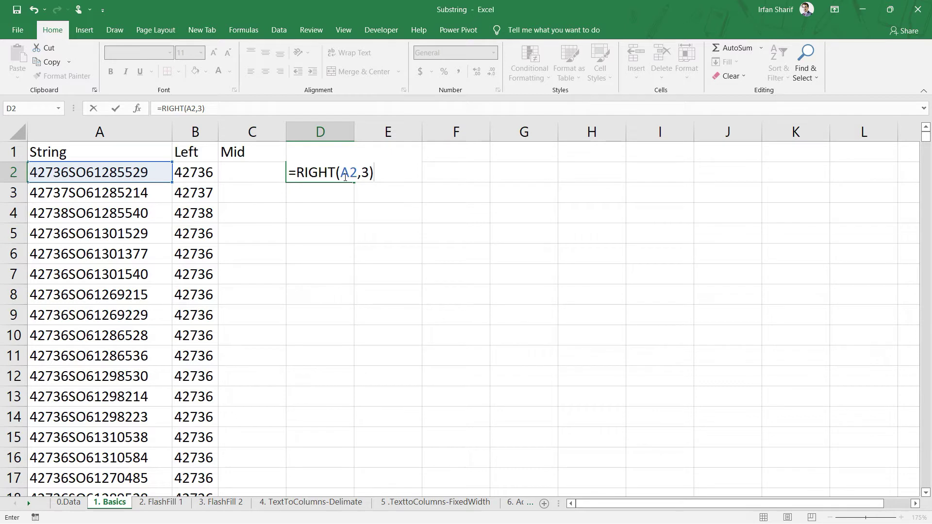
pyautogui.press('Return')
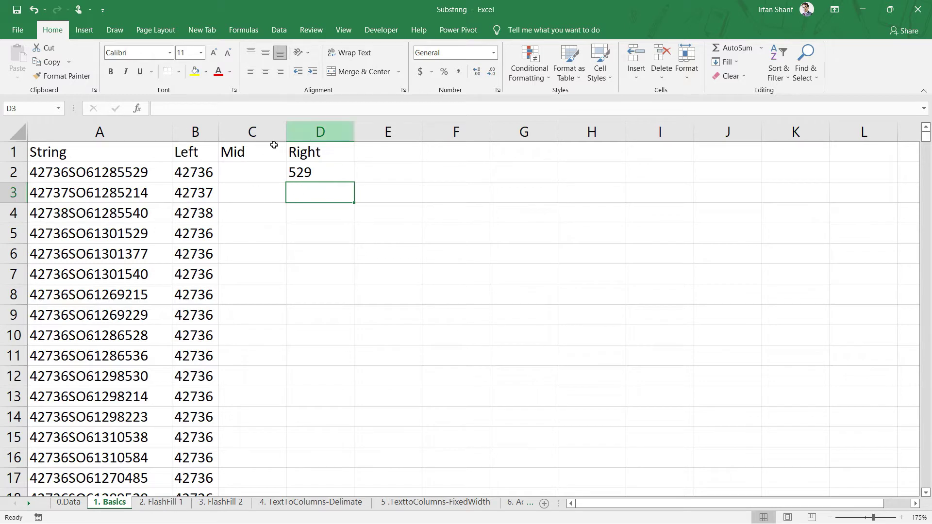
pyautogui.click(303, 170)
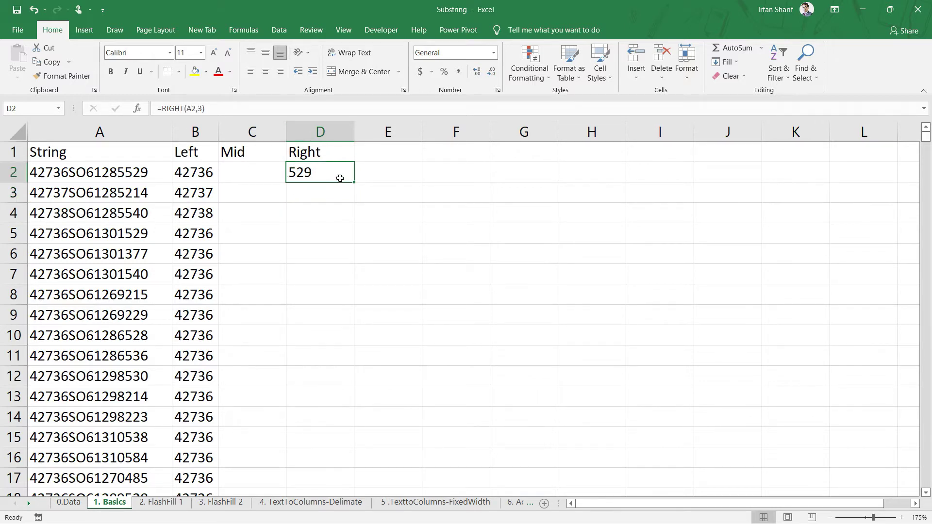
# - Copy the RIGHT formula down the whole Right column and verify it reaches the last row
pyautogui.doubleClick(355, 183)
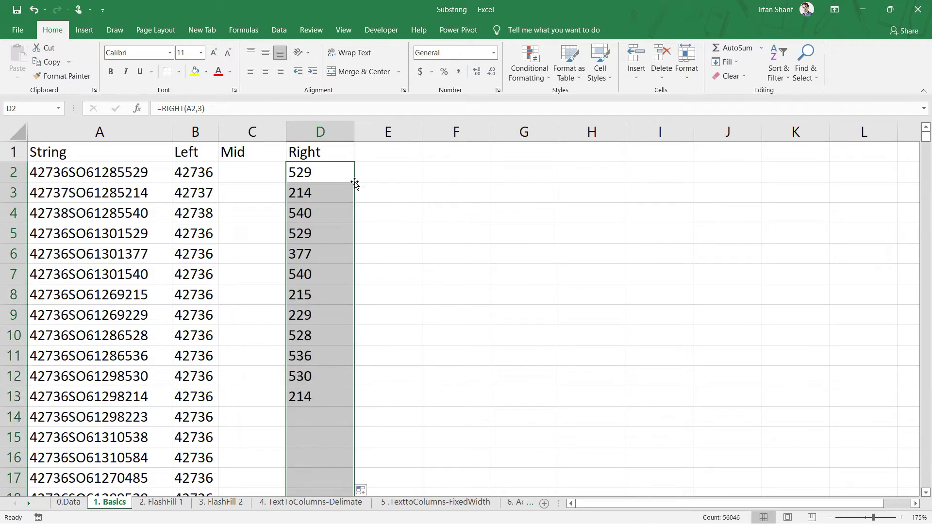
pyautogui.click(338, 196)
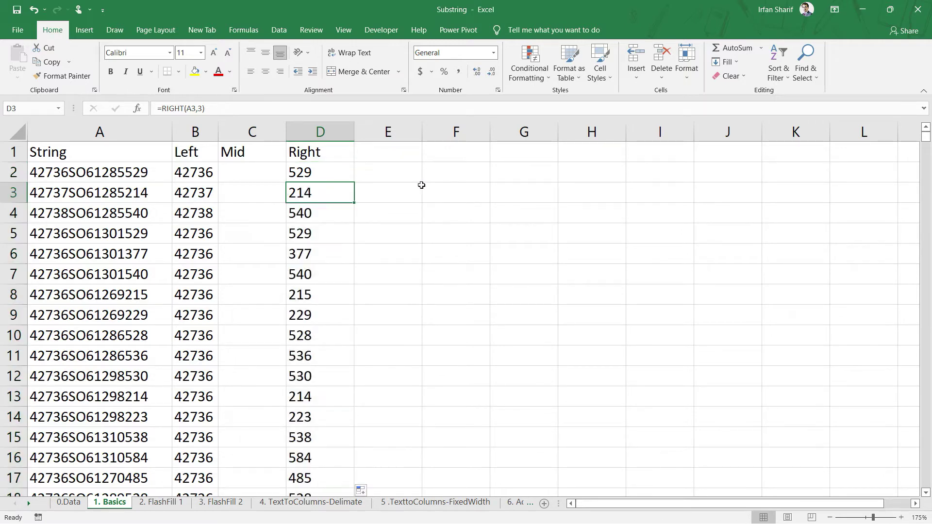
pyautogui.hotkey('ctrl', 'Down')
pyautogui.hotkey('ctrl', 'Up')
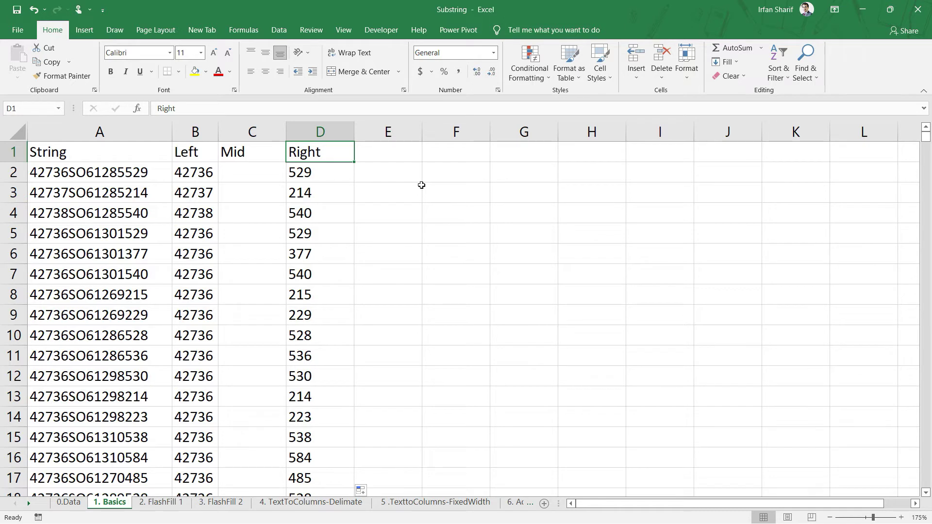
pyautogui.click(270, 179)
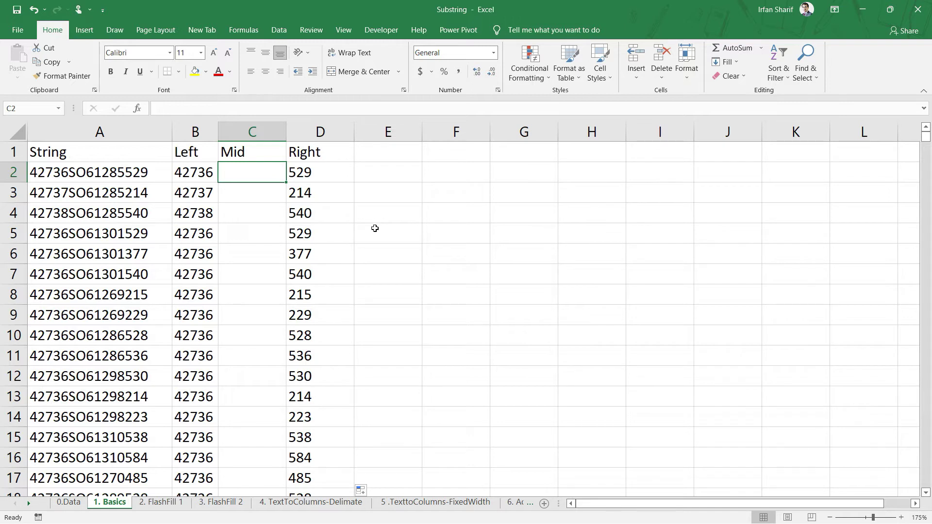
# - Enter =MID(A2,6,7) in C2 so it returns SO61285
pyautogui.write('=mid')
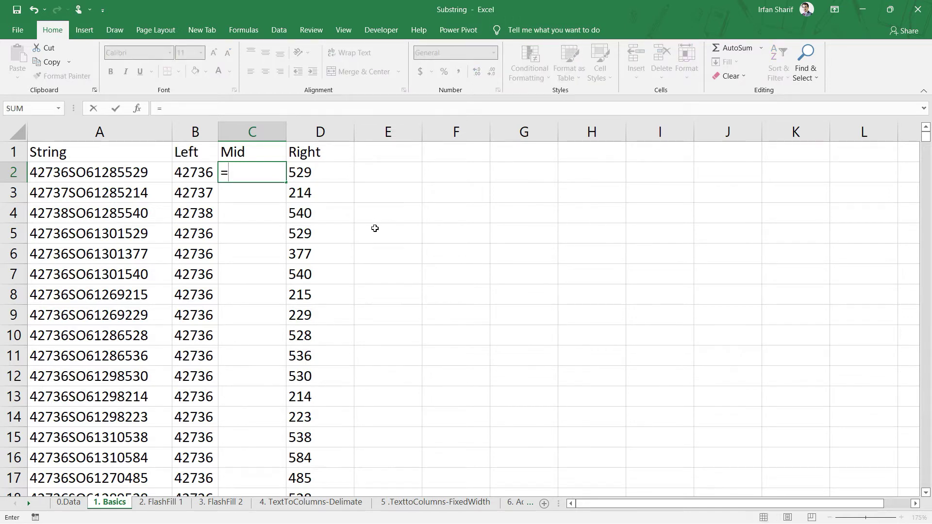
pyautogui.press('Tab')
pyautogui.press('Left')
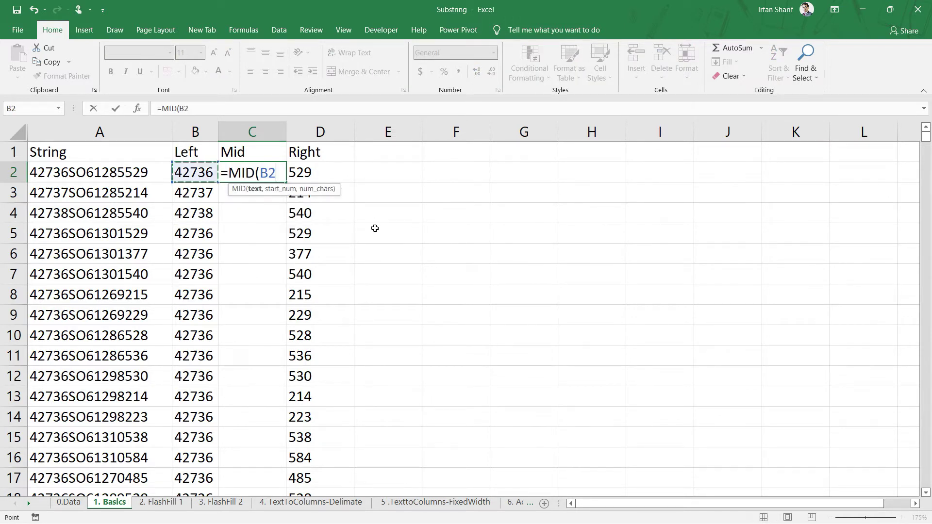
pyautogui.press('Left')
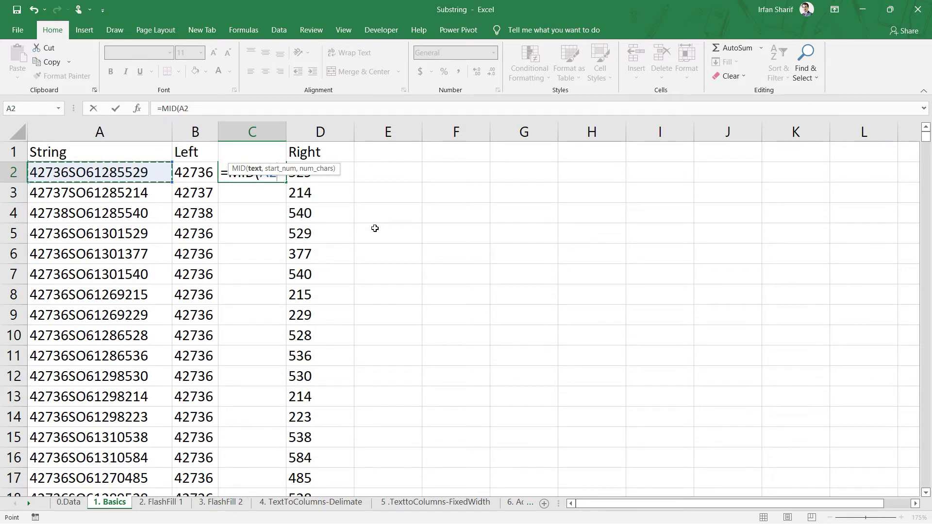
pyautogui.write(',')
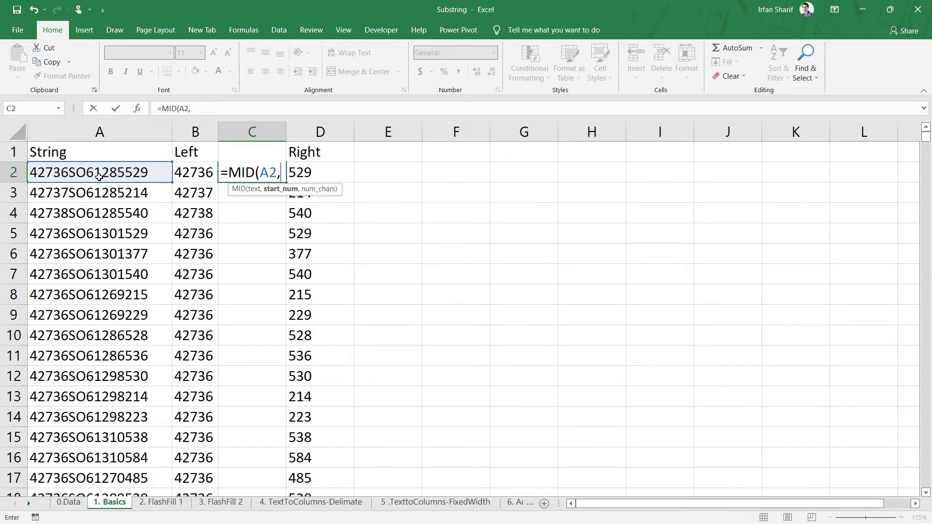
pyautogui.write('6,')
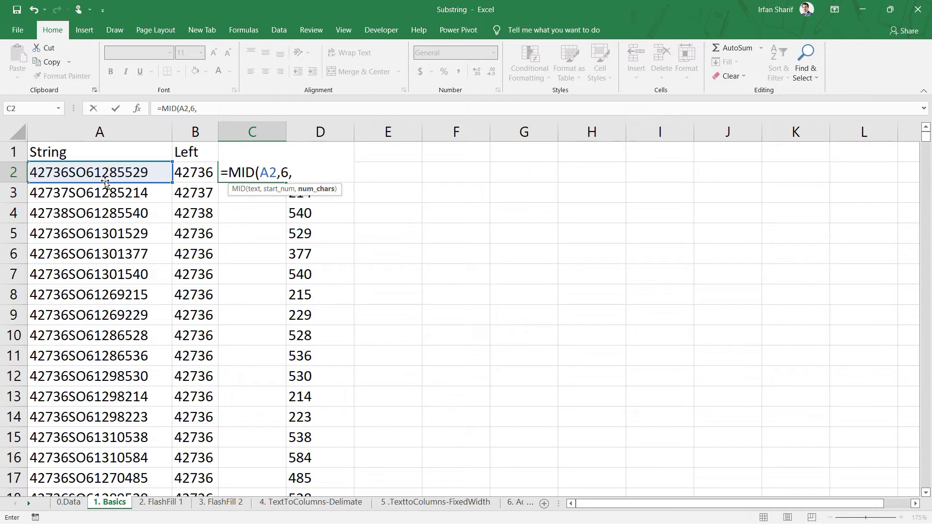
pyautogui.write('7)')
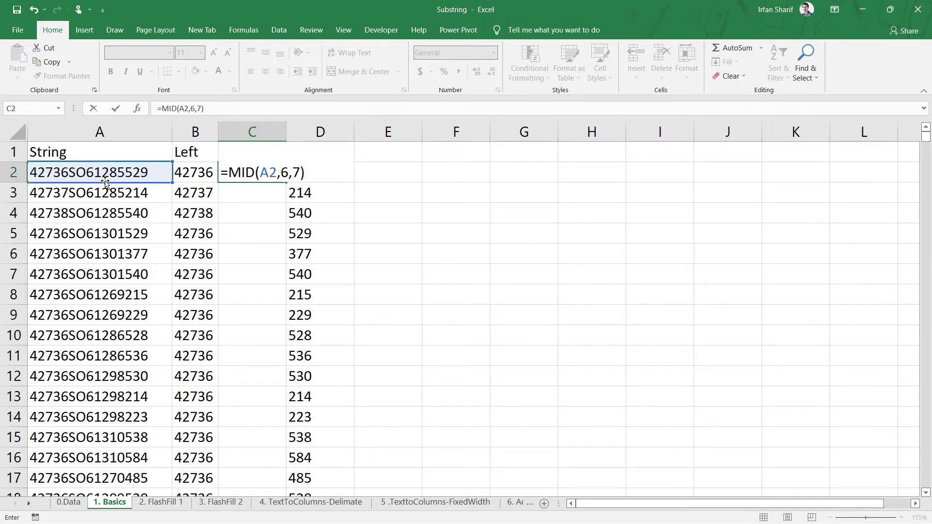
pyautogui.press('Return')
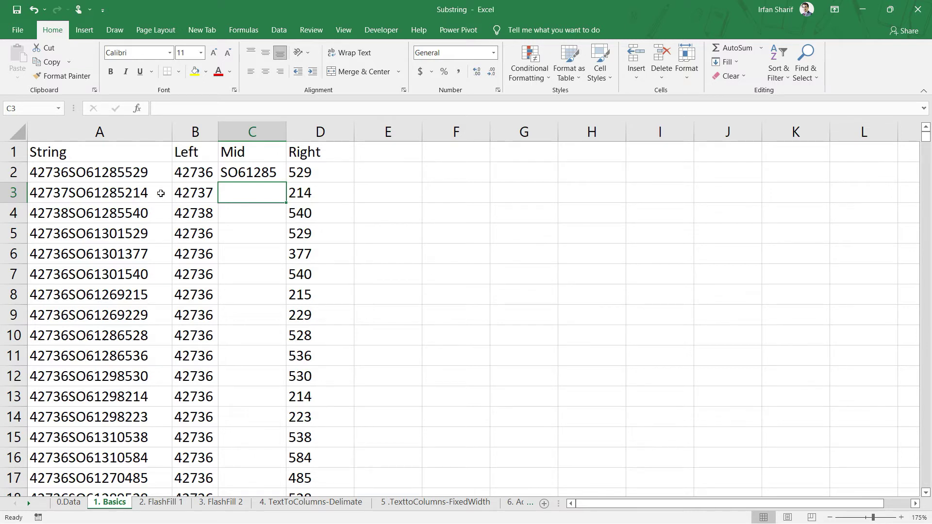
pyautogui.click(267, 175)
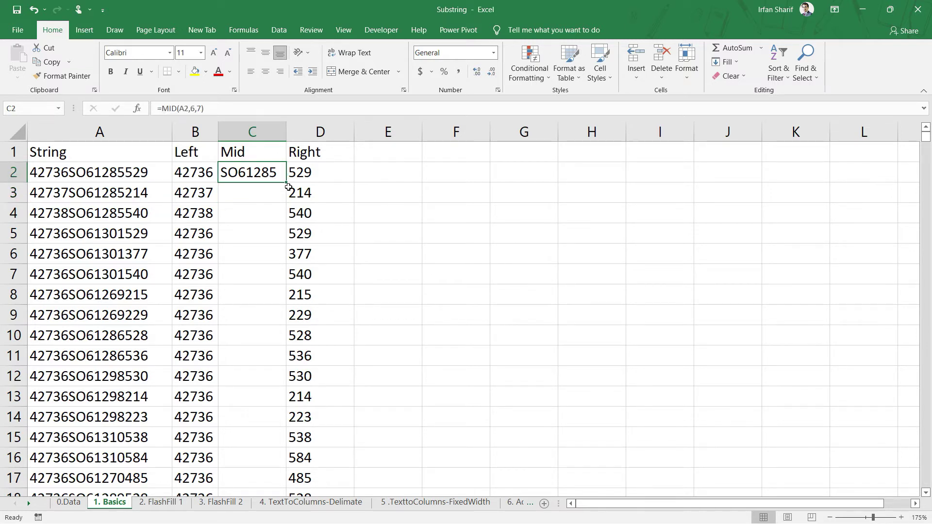
# - Copy the MID formula down the Mid column and spot-check A2 and B2
pyautogui.doubleClick(287, 183)
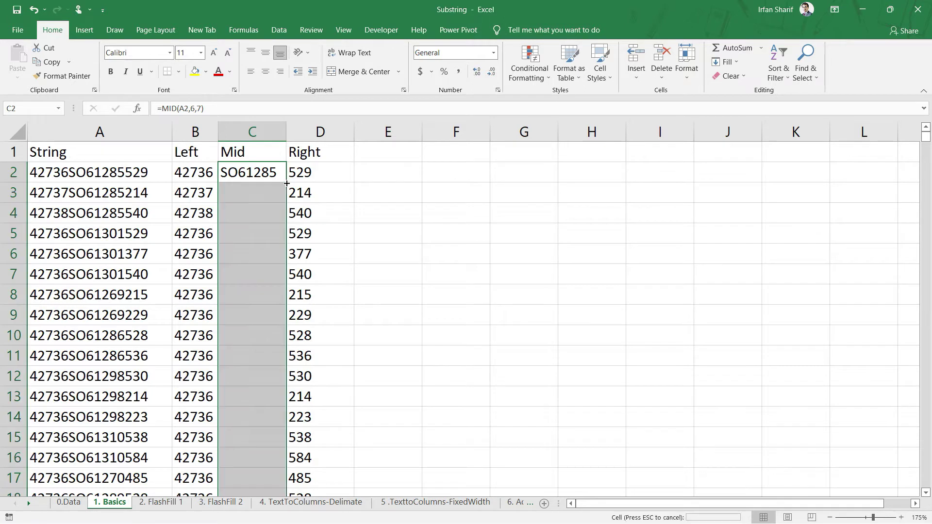
pyautogui.click(251, 180)
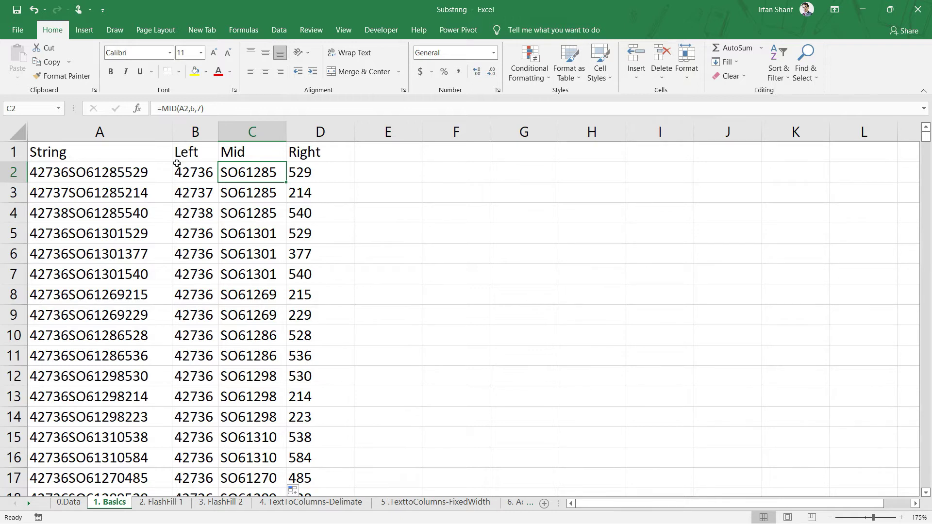
pyautogui.click(165, 178)
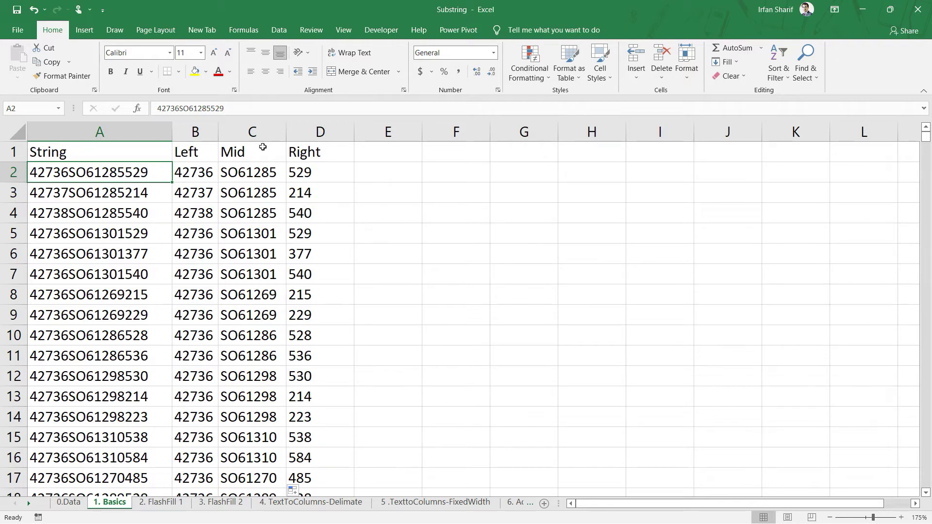
pyautogui.click(209, 179)
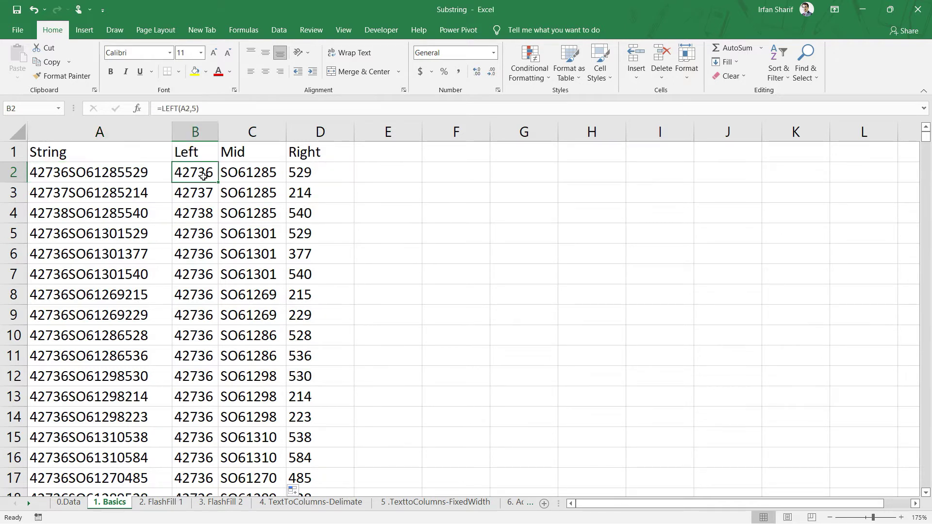
pyautogui.click(104, 170)
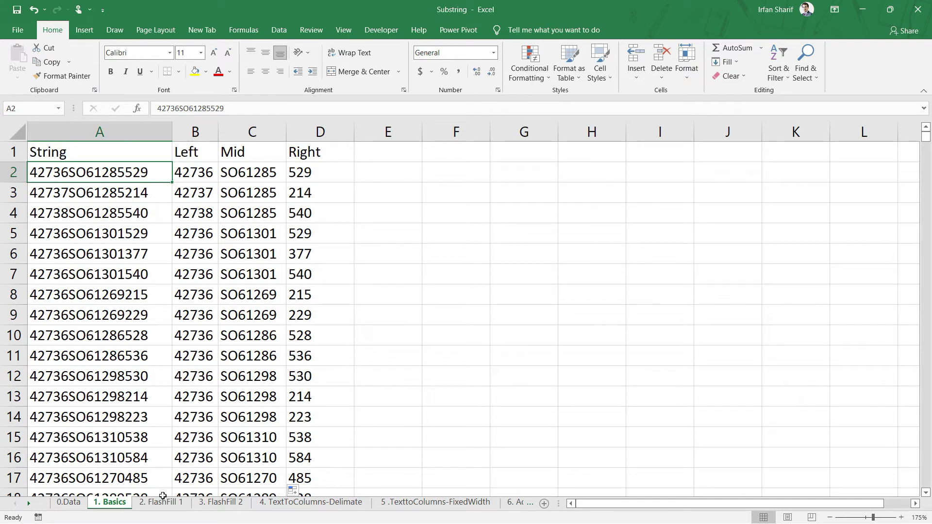
pyautogui.hotkey('alt', 'a')
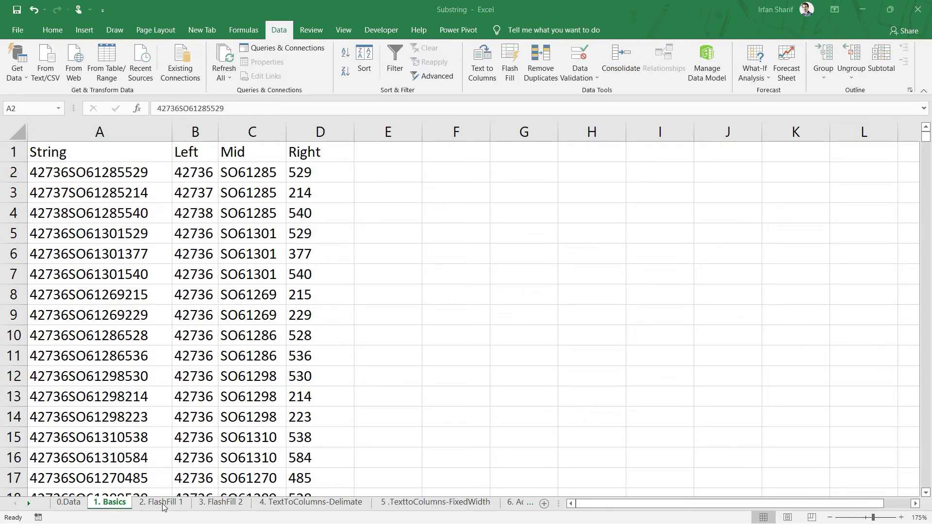
# - Go to the 2. FlashFill 1 sheet and type the example 42736 in B2
pyautogui.press('Escape')
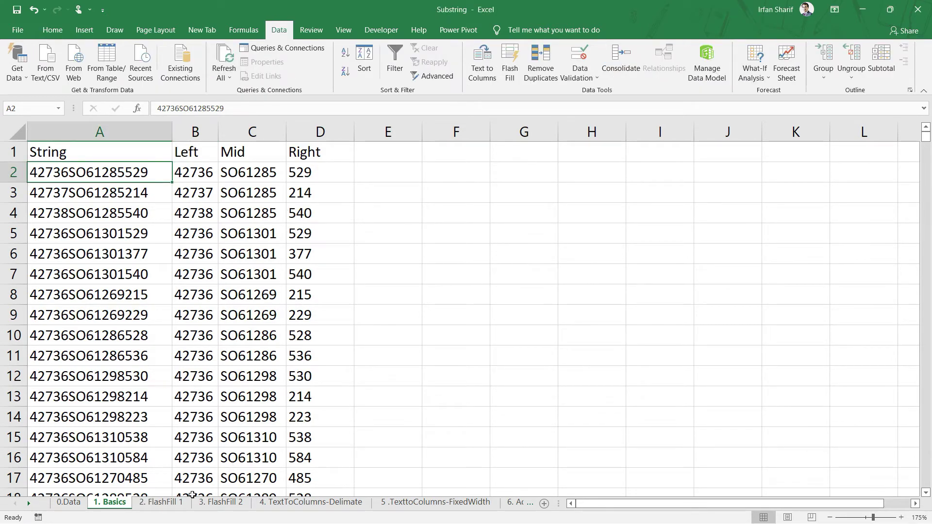
pyautogui.click(161, 502)
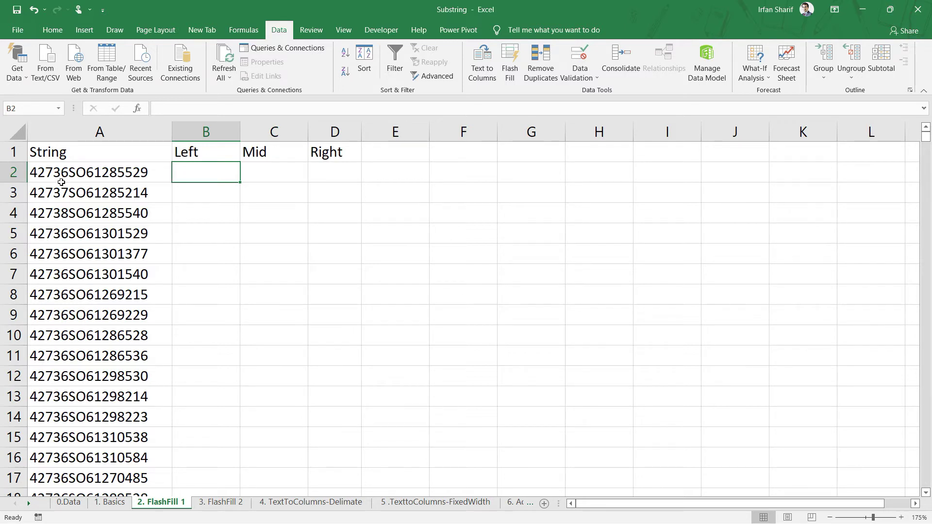
pyautogui.write('42')
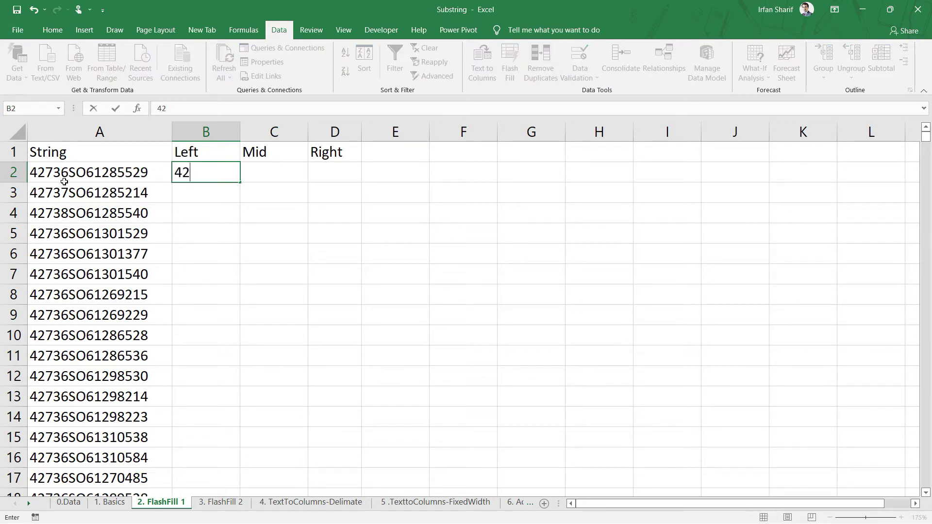
pyautogui.write('736')
# - Flash Fill the Left column from the 42736 example and compare B3 and B4 with their strings
pyautogui.press('Return')
pyautogui.press('Up')
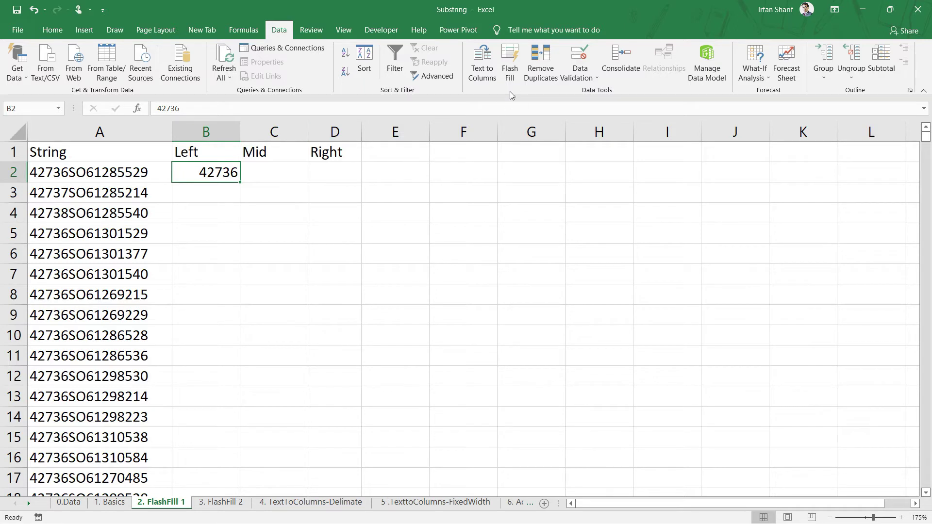
pyautogui.click(511, 75)
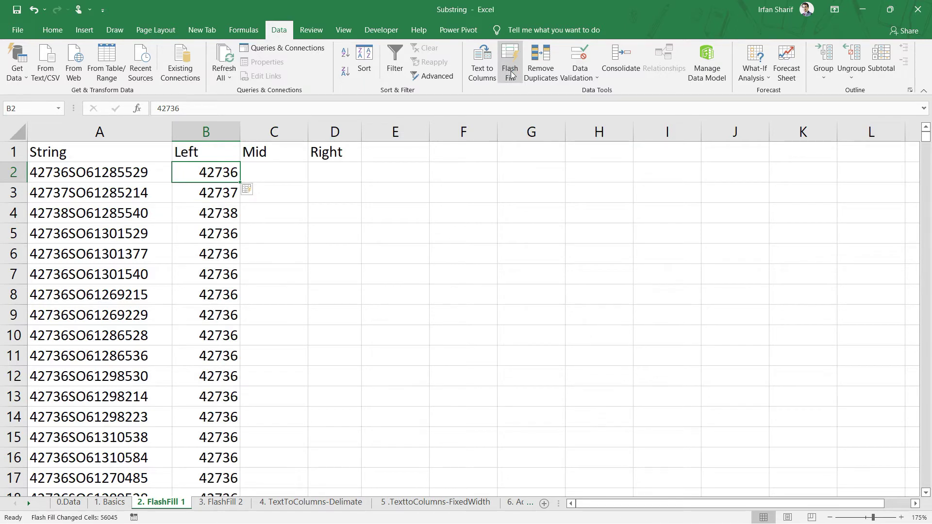
pyautogui.click(206, 217)
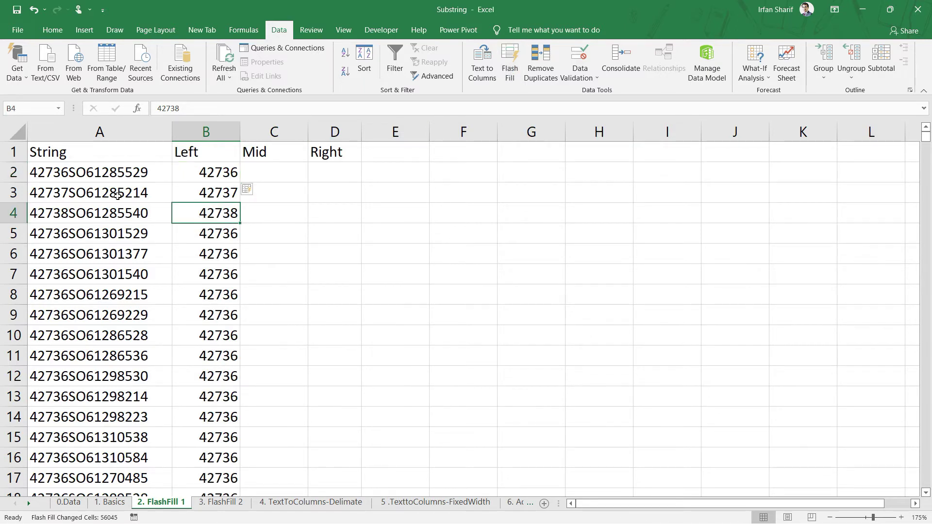
pyautogui.click(56, 198)
pyautogui.click(226, 193)
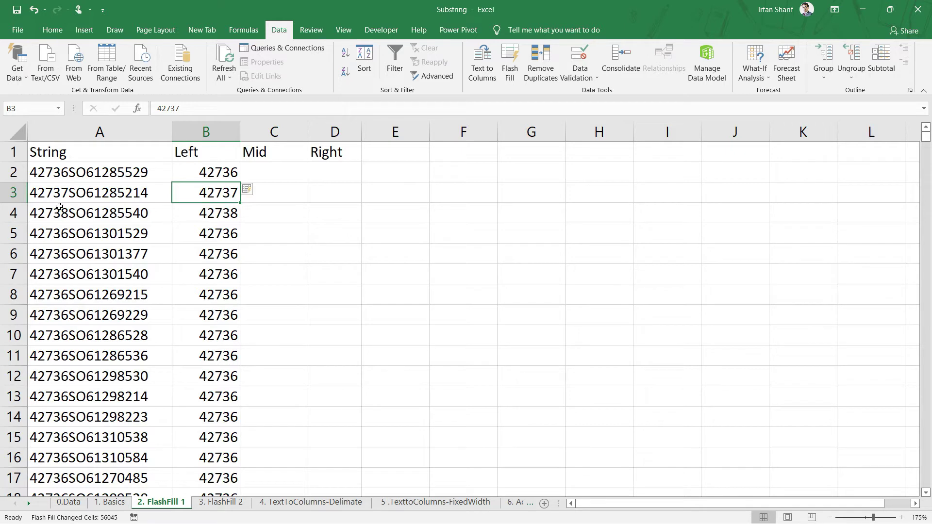
pyautogui.click(205, 215)
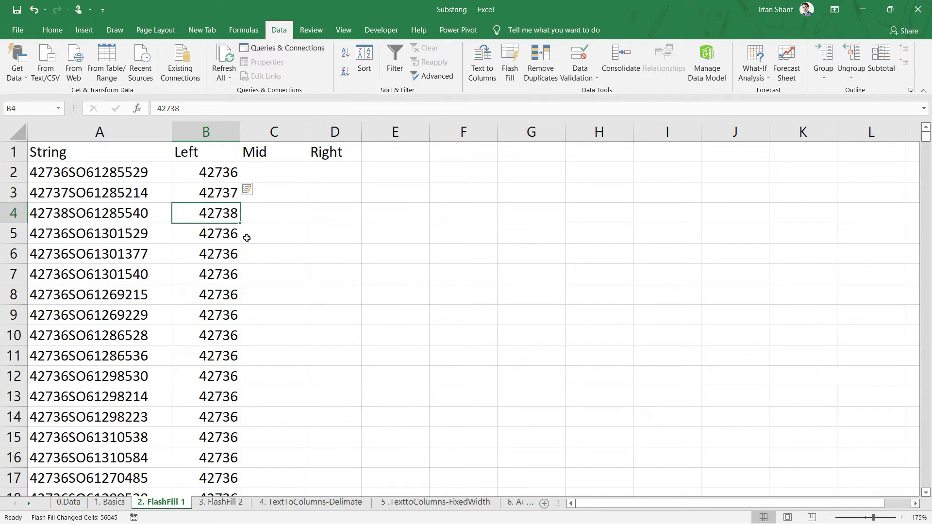
pyautogui.click(48, 218)
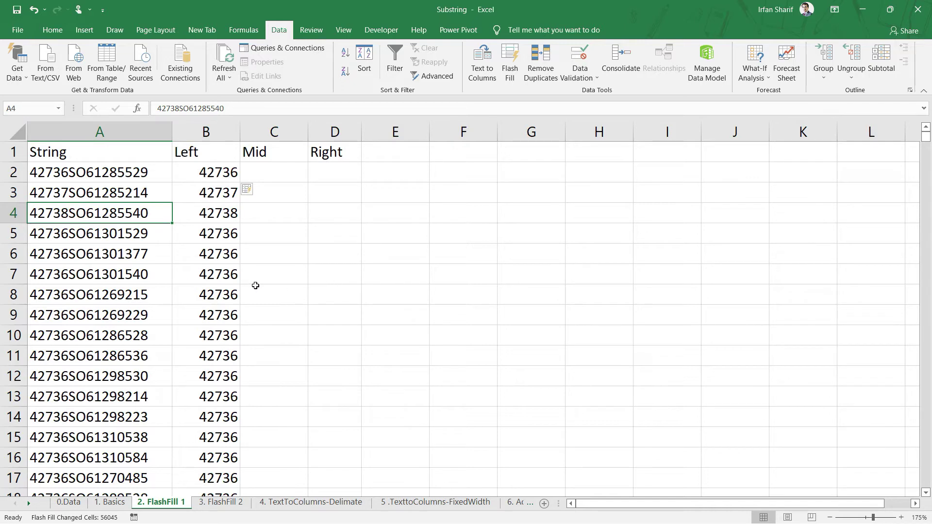
pyautogui.click(223, 275)
pyautogui.hotkey('ctrl', 'Down')
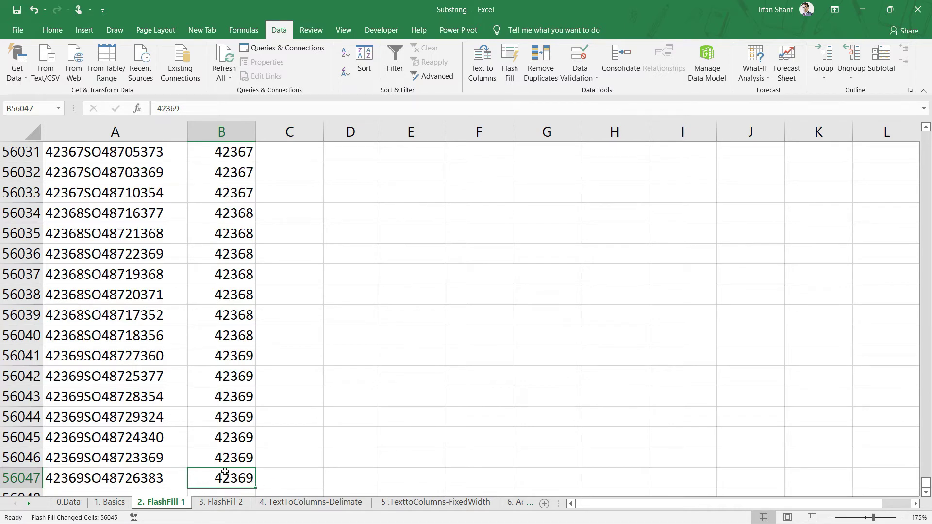
pyautogui.click(68, 480)
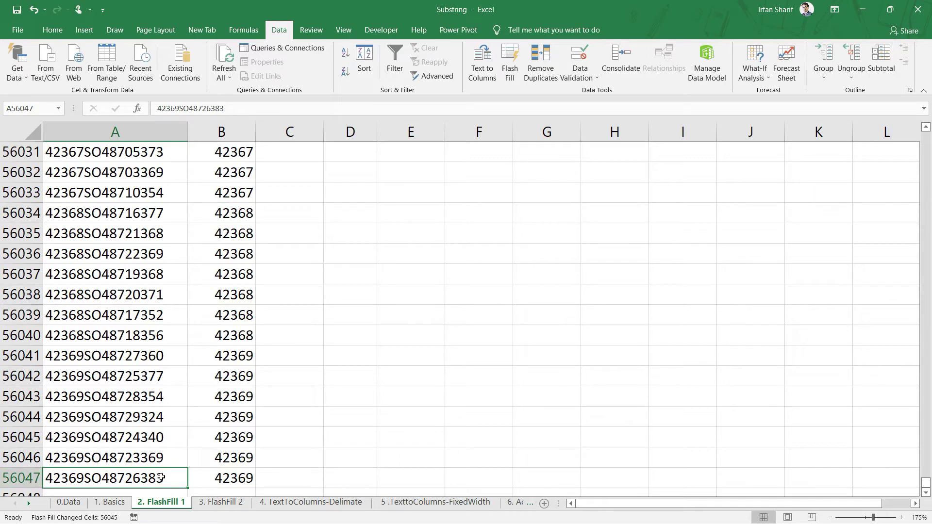
pyautogui.click(239, 478)
pyautogui.hotkey('ctrl', 'Up')
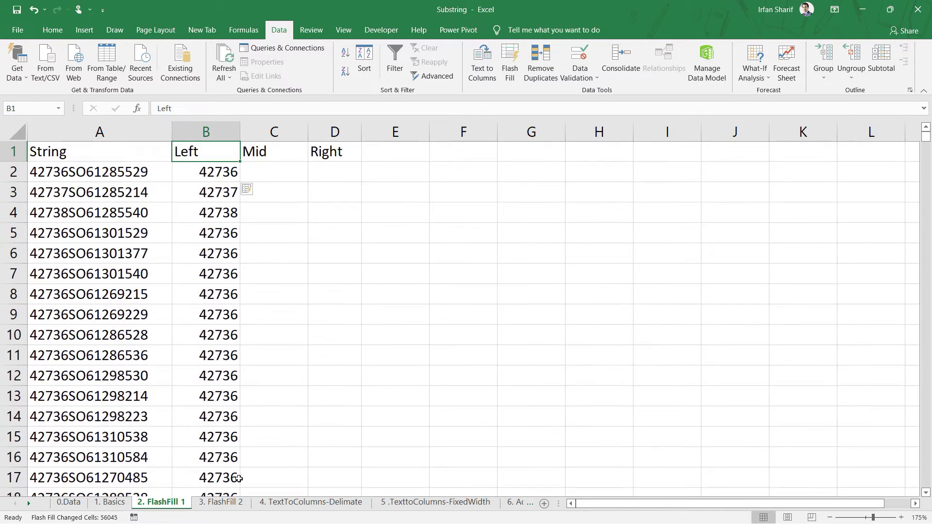
pyautogui.press('Down')
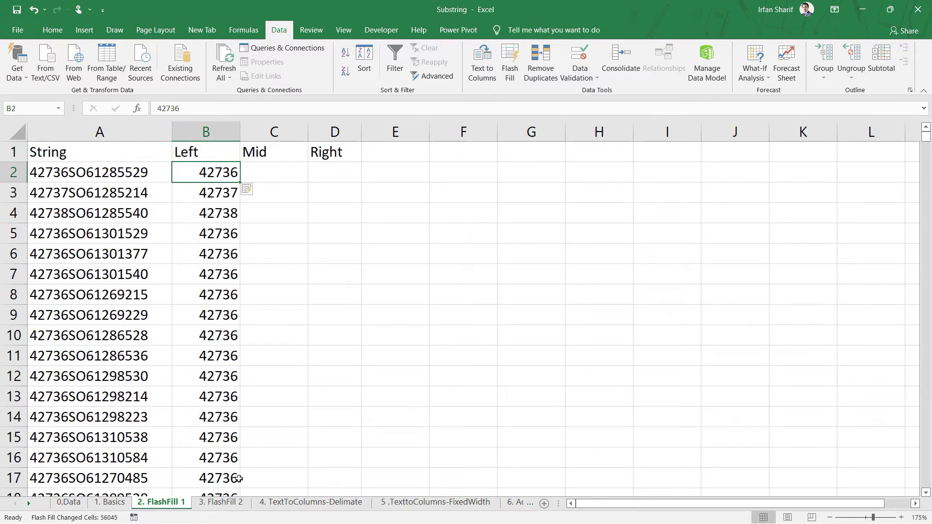
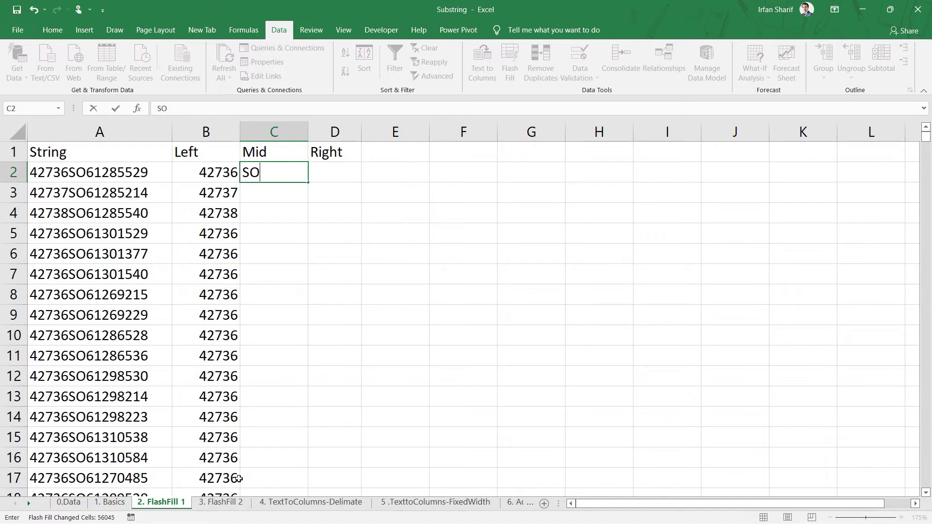
# - Enter SO61285 in C2 and Flash Fill the Mid column from that example
pyautogui.write('61285')
pyautogui.press('Return')
pyautogui.press('Up')
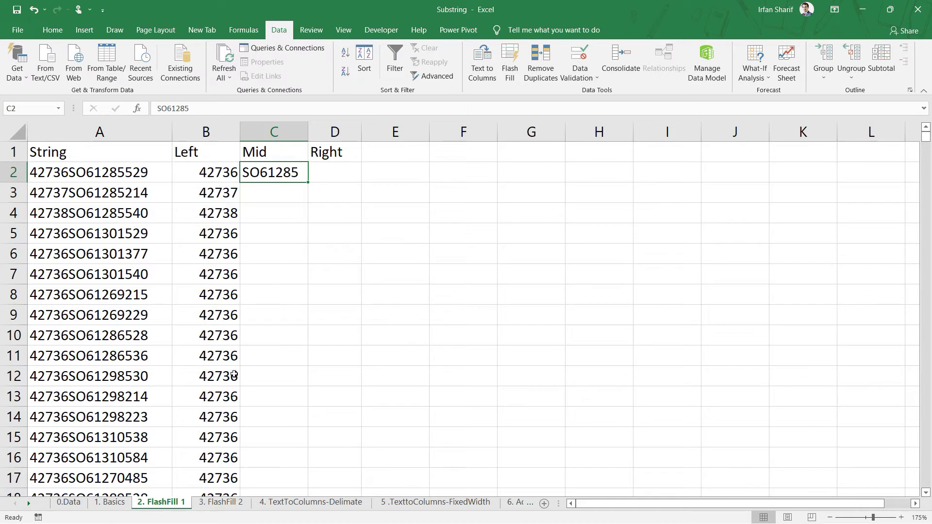
pyautogui.click(516, 66)
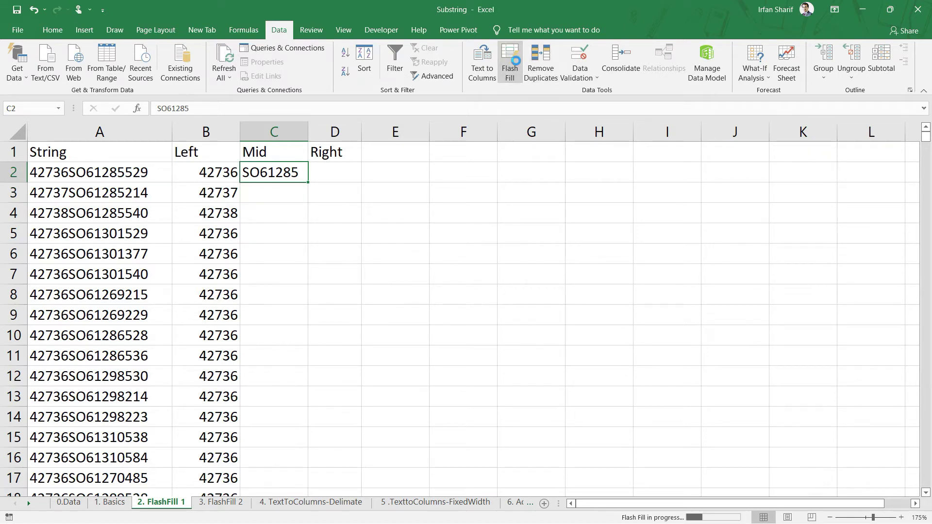
# - Spot-check the filled Mid values against their Strings, jumping to the last row and back
pyautogui.click(280, 233)
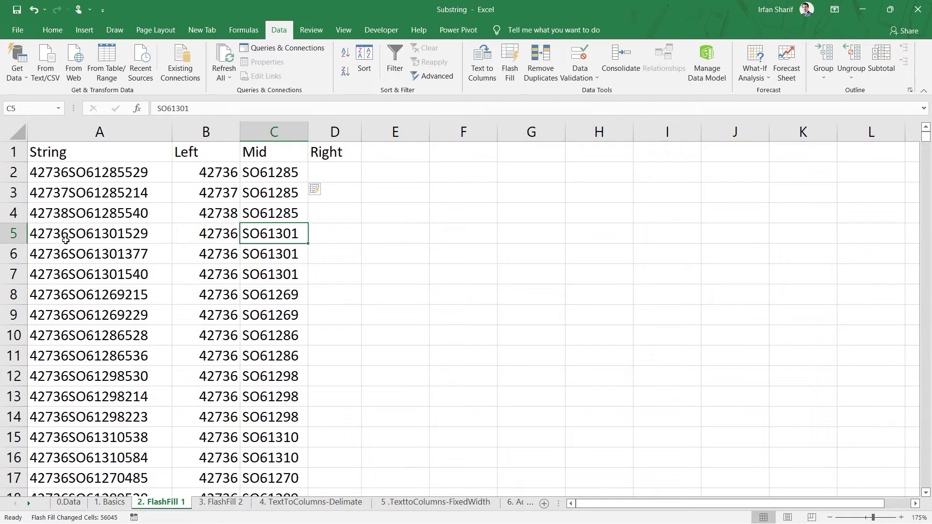
pyautogui.click(75, 237)
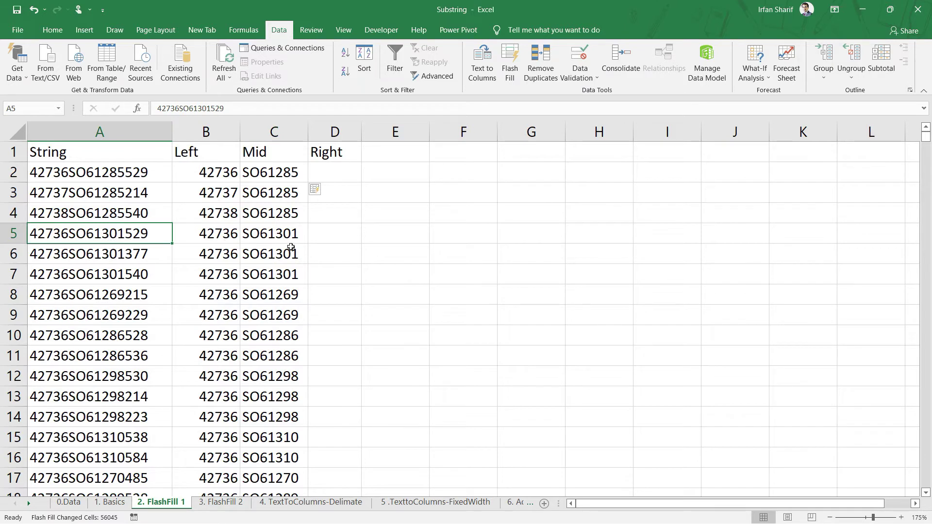
pyautogui.click(263, 266)
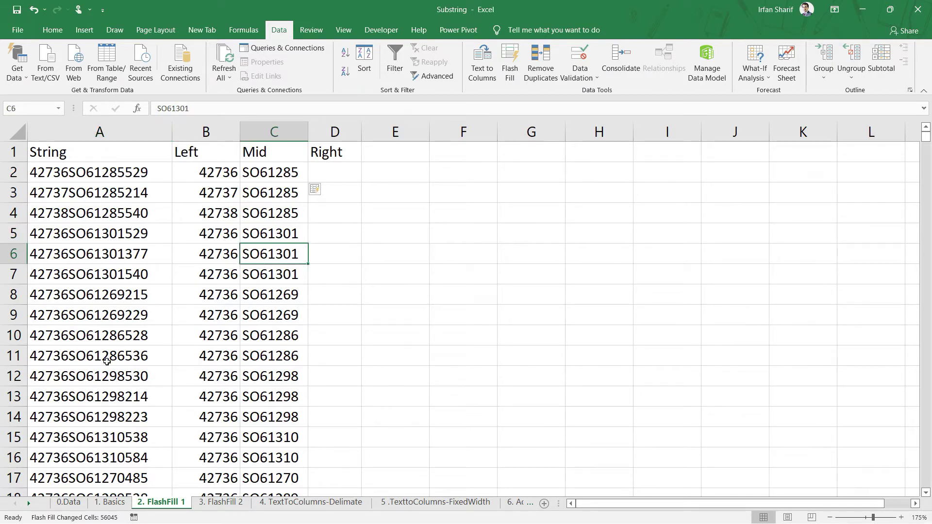
pyautogui.click(221, 342)
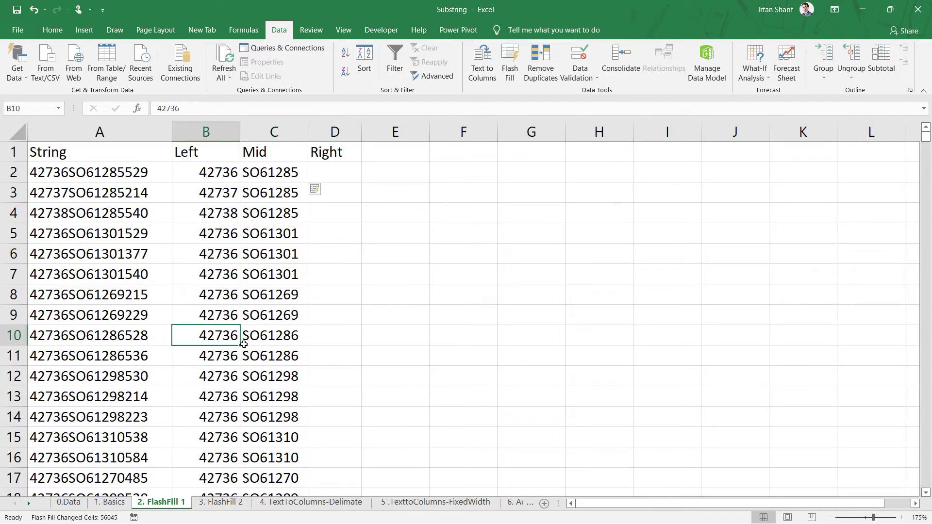
pyautogui.click(287, 339)
pyautogui.press('Down')
pyautogui.press('Down')
pyautogui.press('Down')
pyautogui.press('Down')
pyautogui.press('Down')
pyautogui.press('Down')
pyautogui.press('Down')
pyautogui.press('Down')
pyautogui.press('Down')
pyautogui.press('Down')
pyautogui.press('Down')
pyautogui.press('Down')
pyautogui.press('Down')
pyautogui.press('Down')
pyautogui.press('Down')
pyautogui.press('Down')
pyautogui.press('Down')
pyautogui.press('Down')
pyautogui.press('Down')
pyautogui.press('Down')
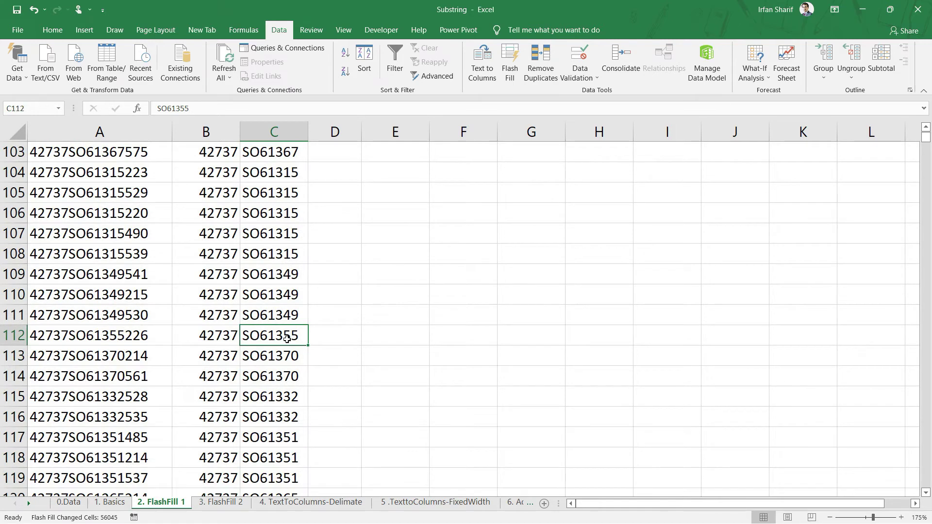
pyautogui.hotkey('ctrl', 'Down')
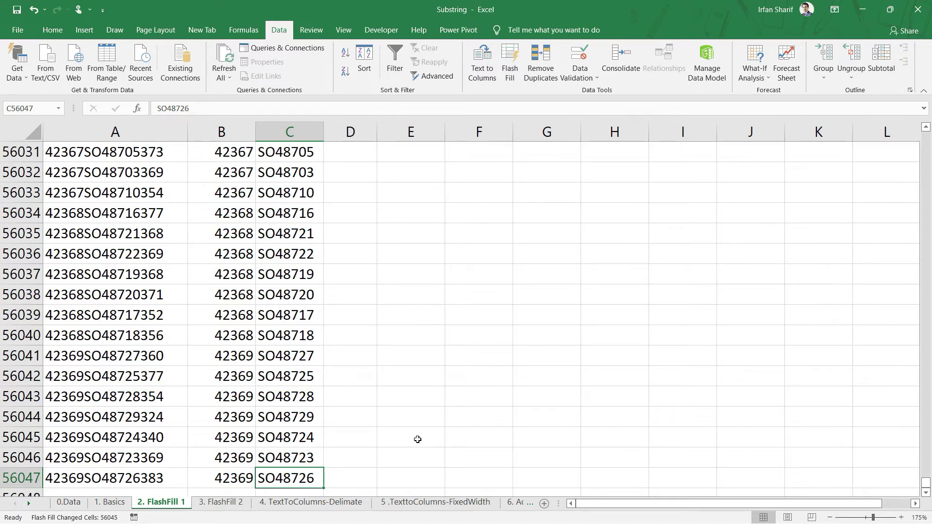
pyautogui.hotkey('ctrl', 'Up')
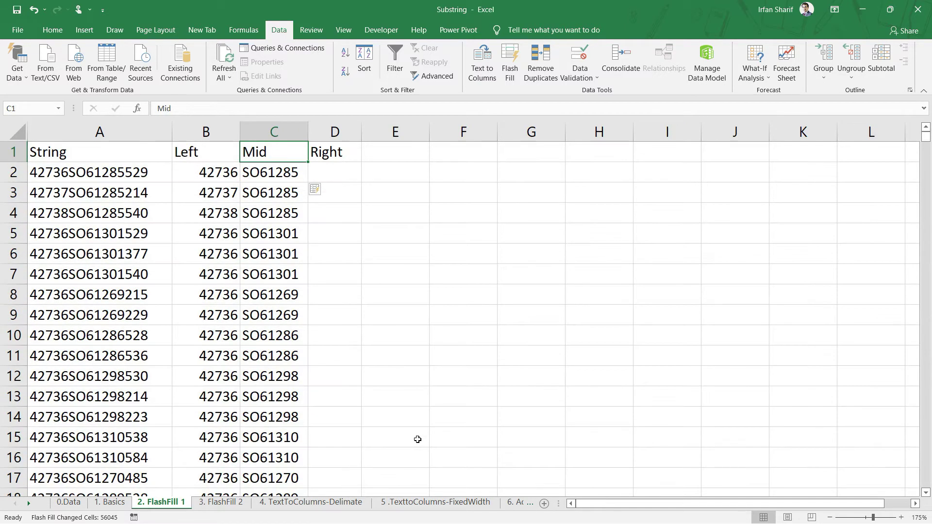
pyautogui.press('Down')
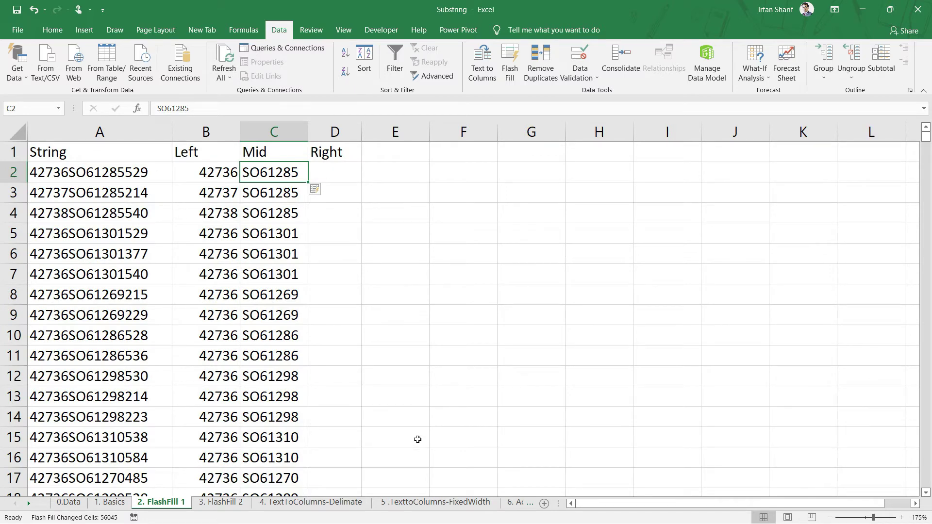
pyautogui.press('Right')
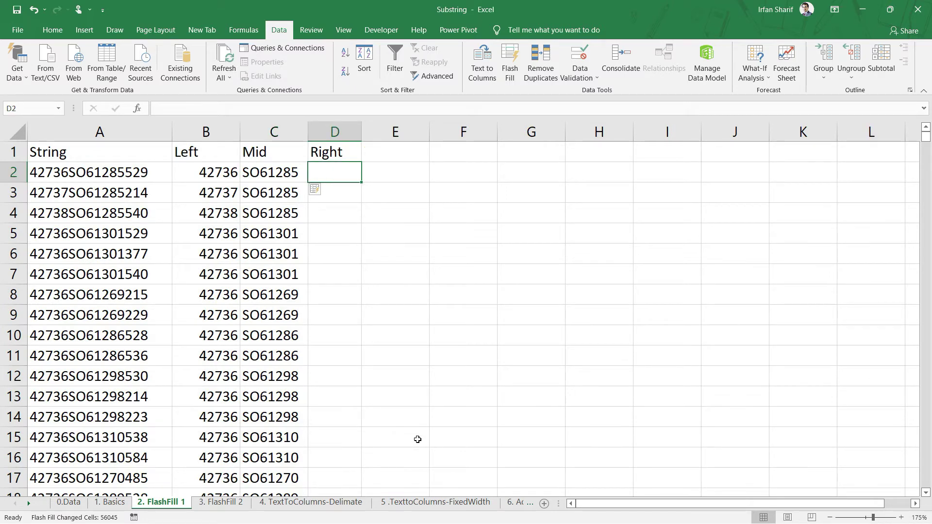
# - Enter 529 in D2 and Flash Fill the Right column from that example
pyautogui.write('529')
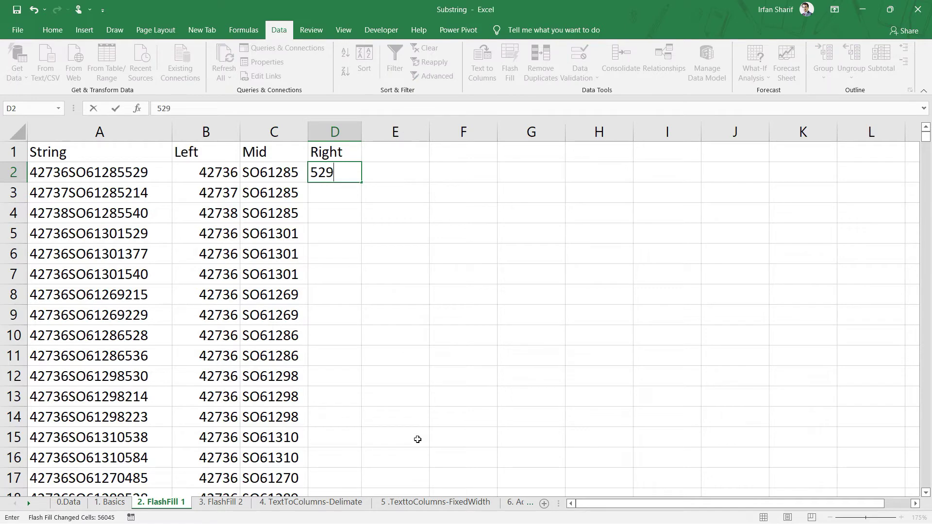
pyautogui.press('Return')
pyautogui.press('Up')
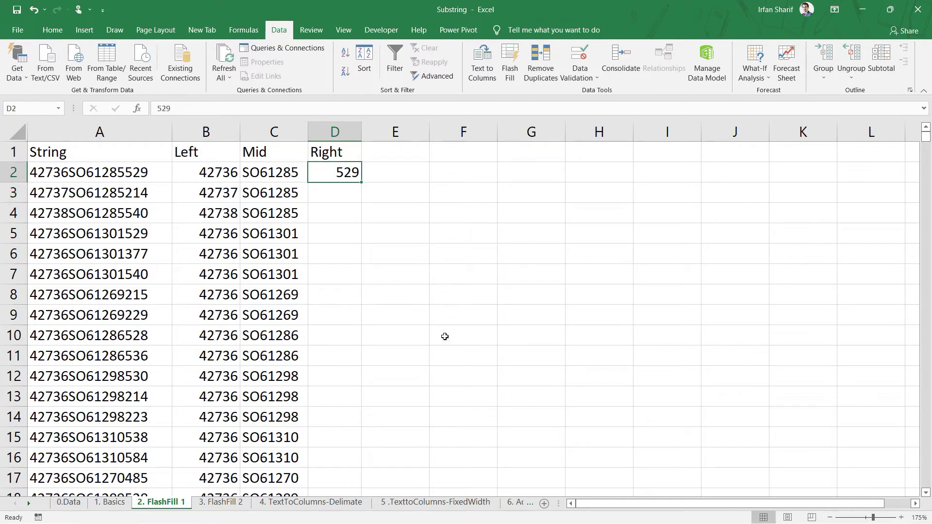
pyautogui.click(509, 62)
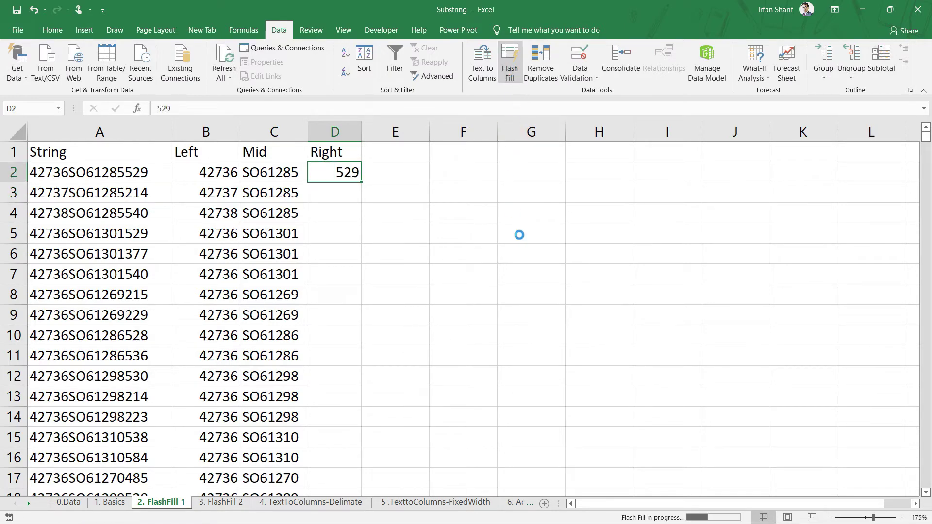
# - Check the flash-filled Right values in rows 3 and 4
pyautogui.click(353, 196)
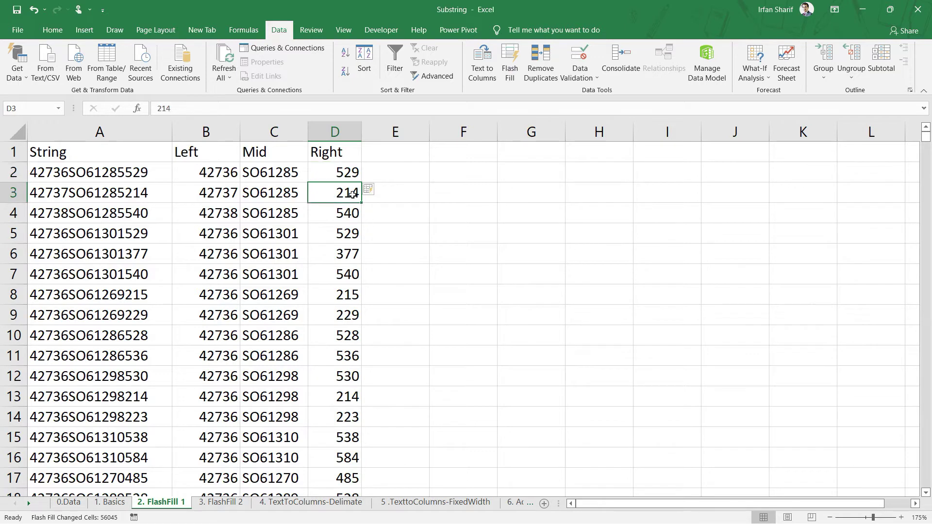
pyautogui.click(345, 219)
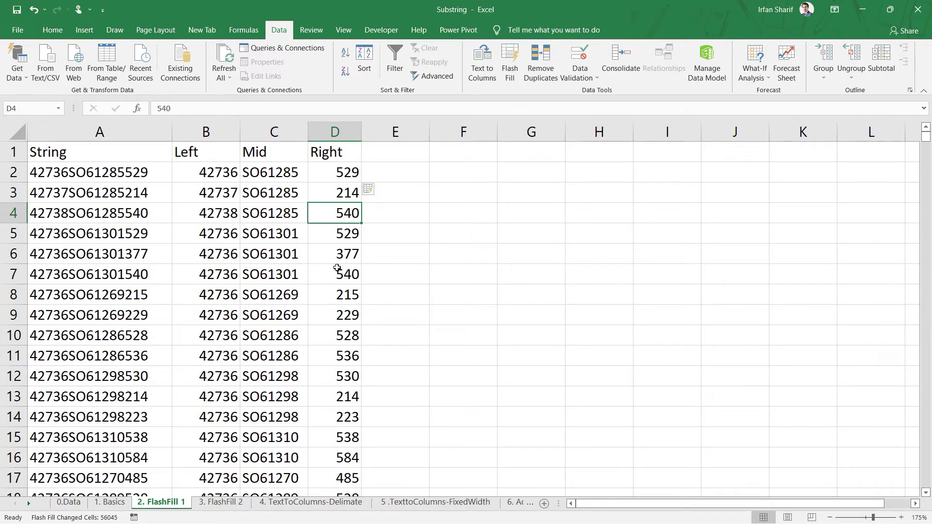
pyautogui.click(605, 203)
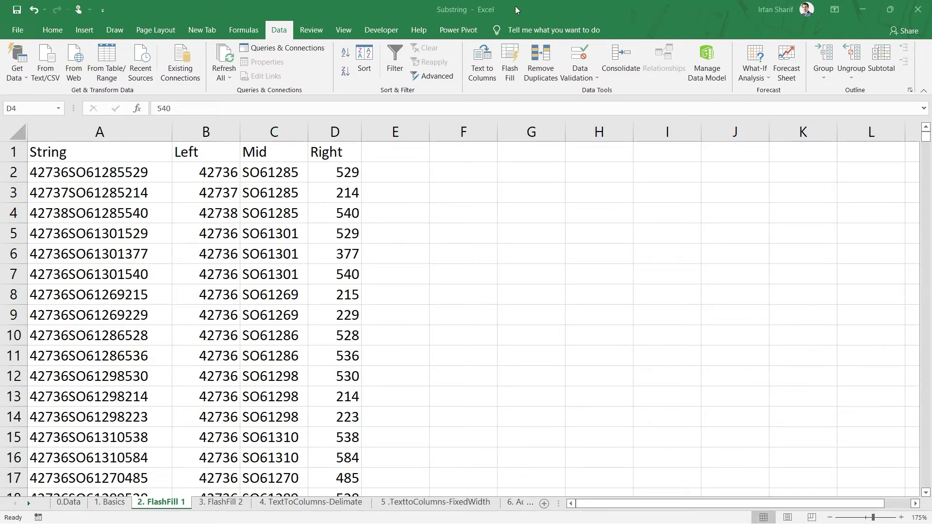
pyautogui.click(233, 504)
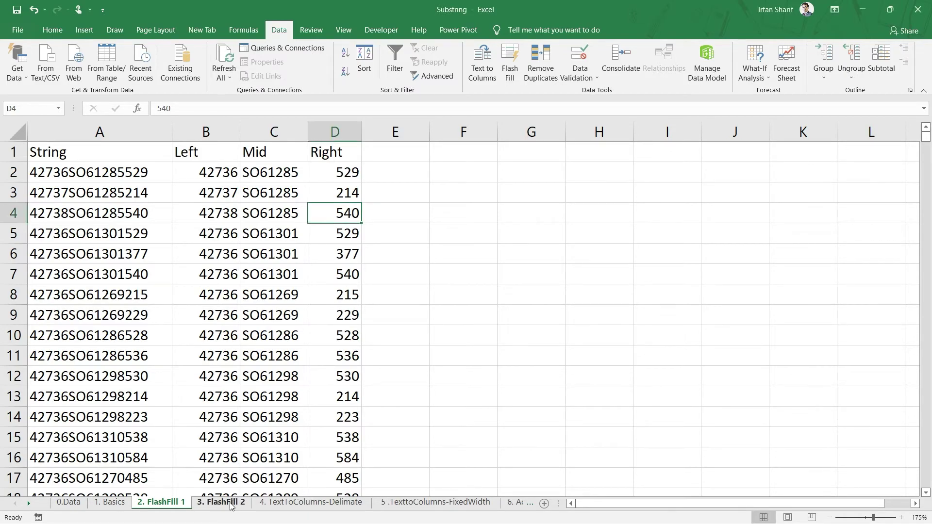
# - On the 3. FlashFill 2 sheet, type the first address's username in B2 and Flash Fill column B
pyautogui.click(233, 504)
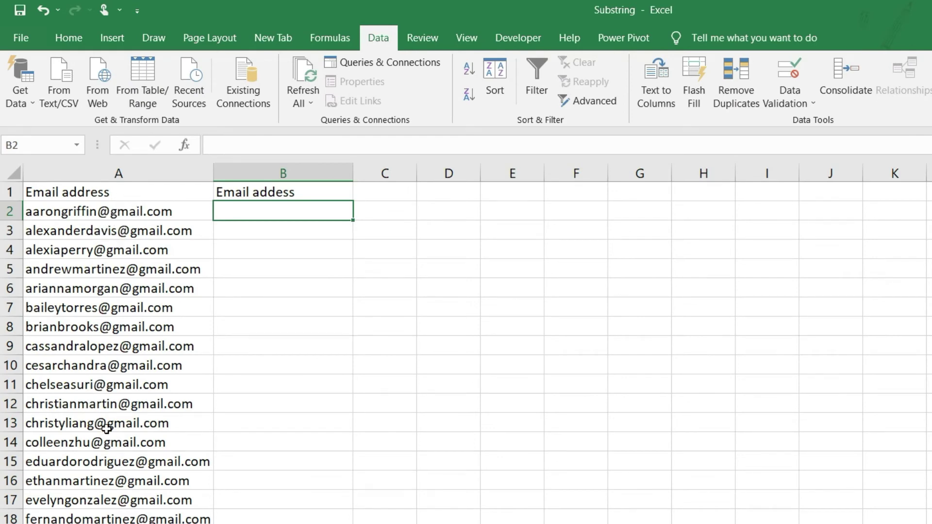
pyautogui.click(147, 209)
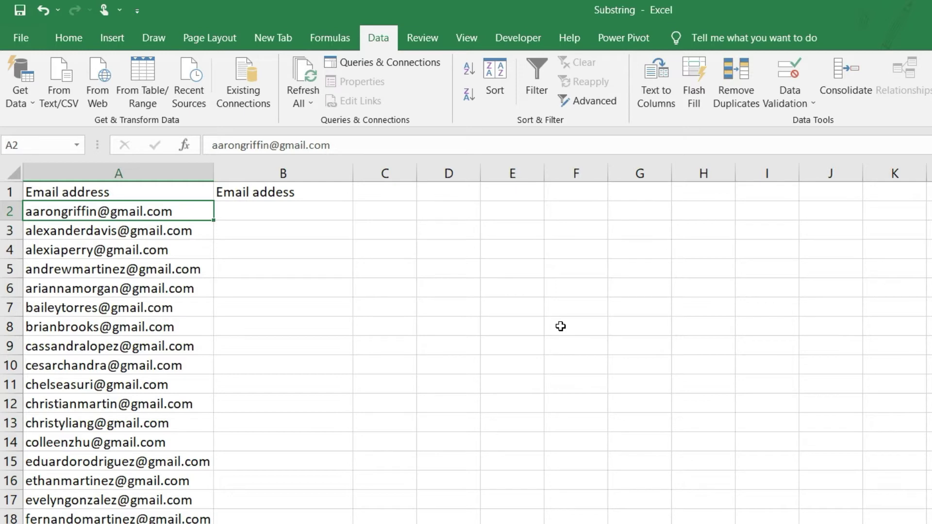
pyautogui.press('Right')
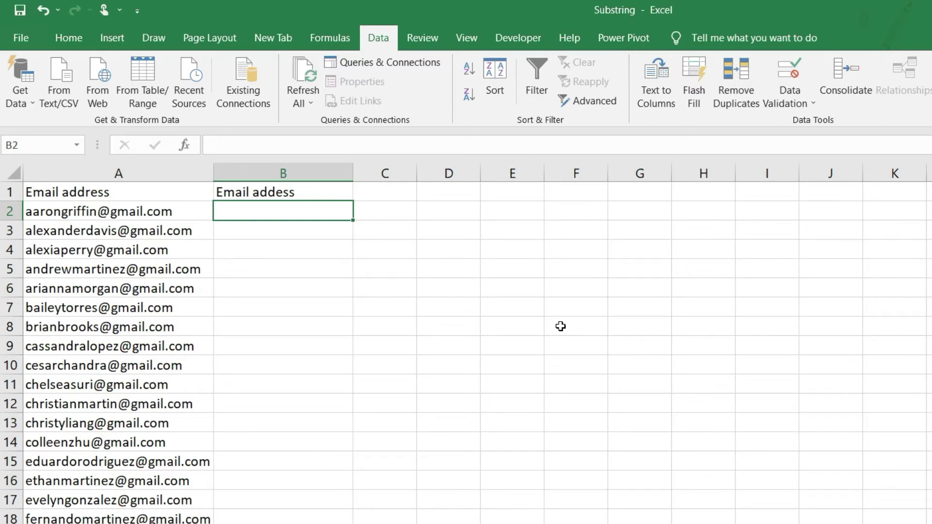
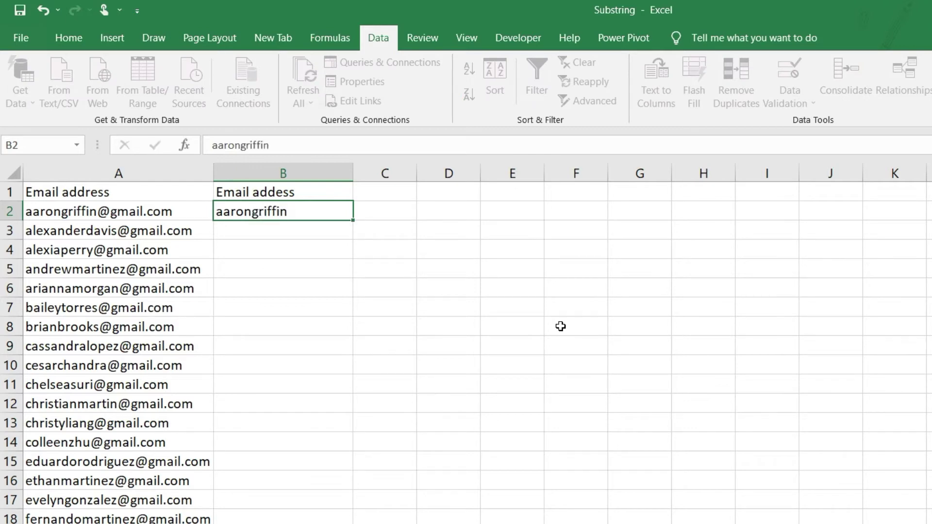
pyautogui.press('Return')
pyautogui.press('Up')
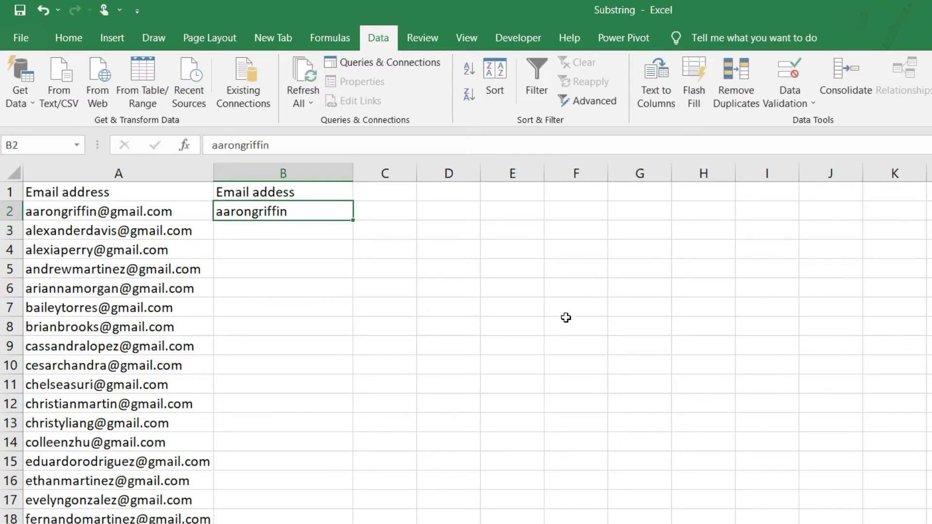
pyautogui.click(700, 93)
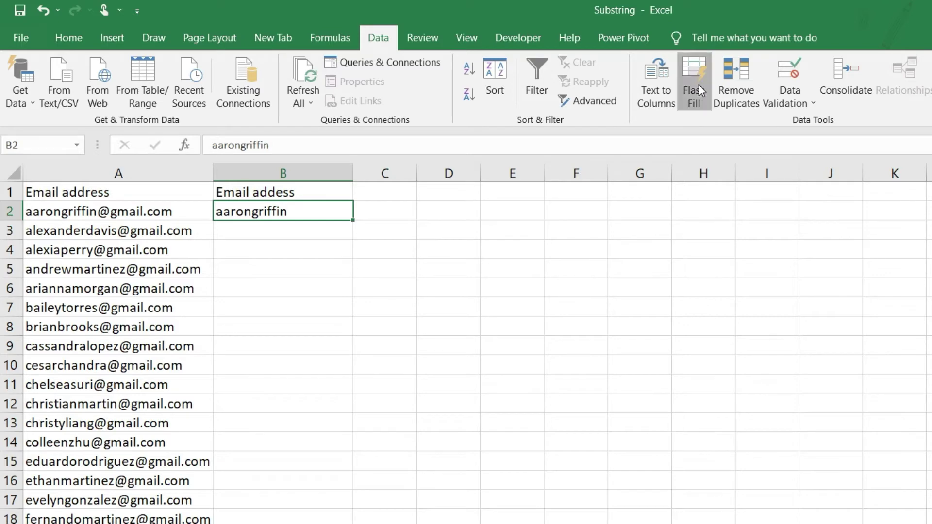
# - Verify the extracted usernames down to the last filled row
pyautogui.click(290, 368)
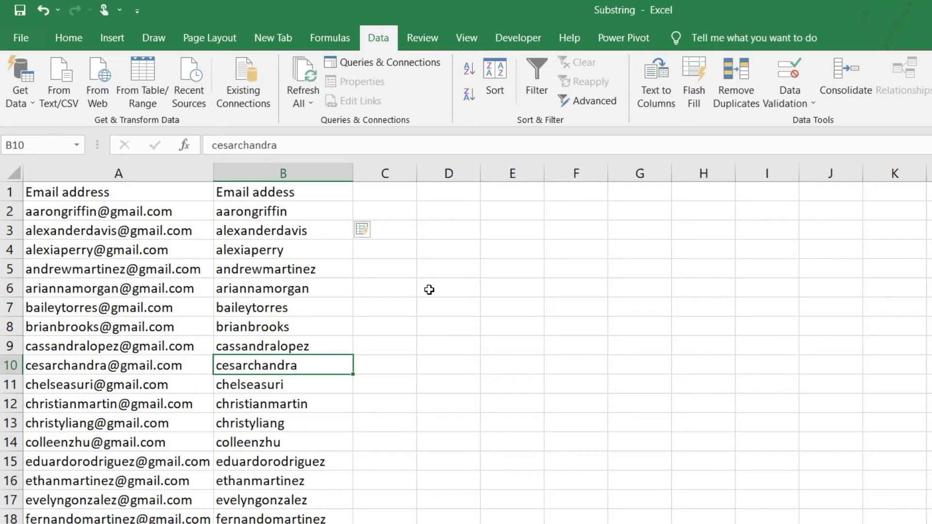
pyautogui.hotkey('ctrl', 'Down')
pyautogui.hotkey('ctrl', 'Up')
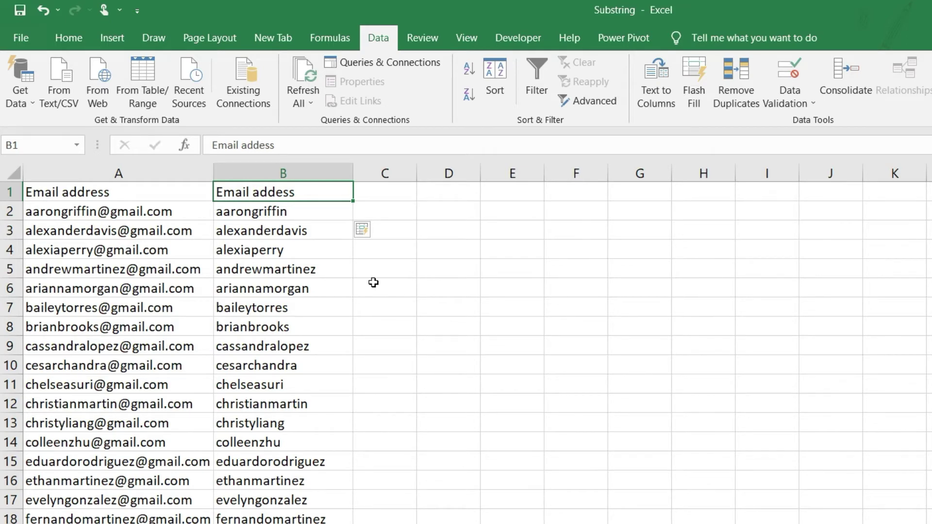
pyautogui.click(396, 211)
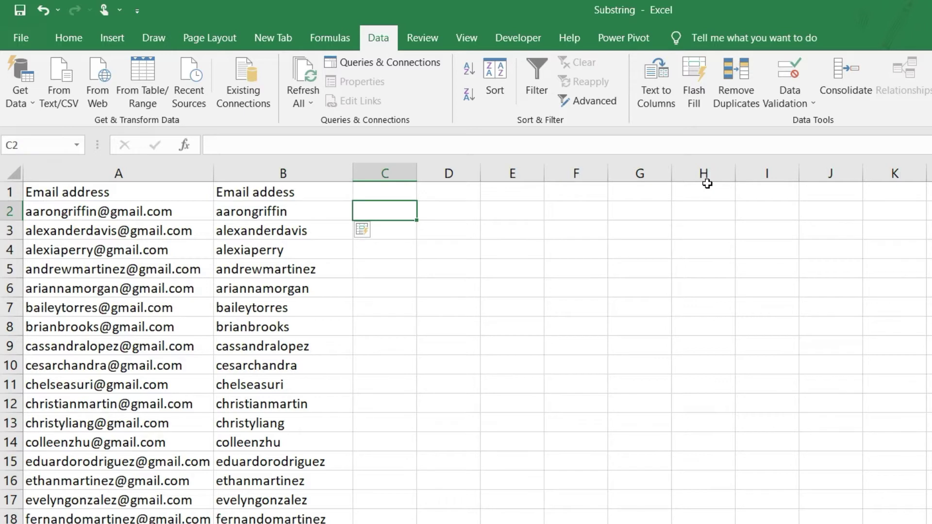
# - Flash Fill column C with the gmail.com domain, widen it, then move to the next sheet
pyautogui.write('gmail.com')
pyautogui.press('Return')
pyautogui.press('Up')
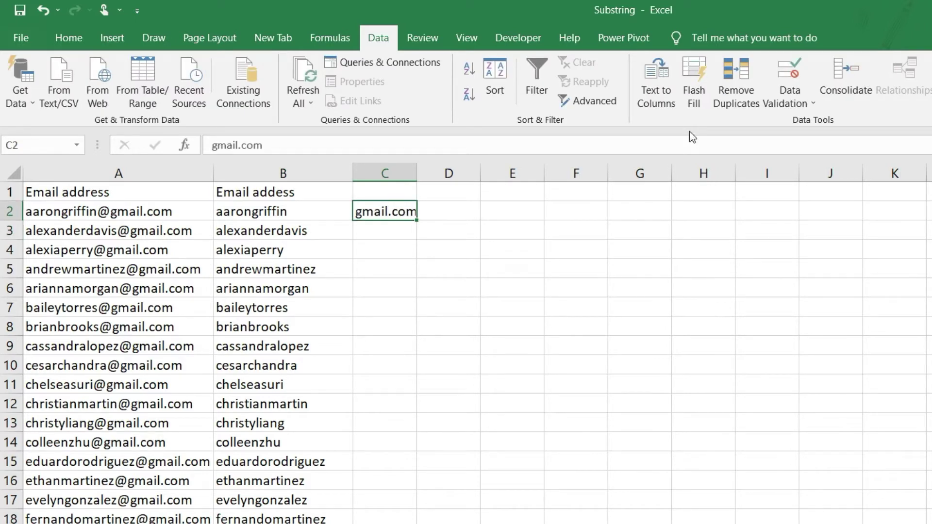
pyautogui.click(696, 81)
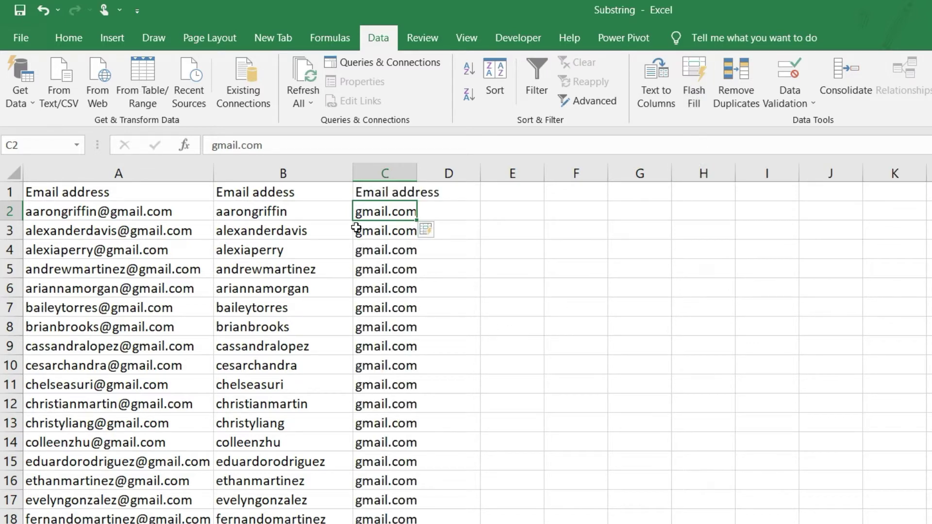
pyautogui.moveTo(413, 181); pyautogui.dragTo(437, 181)
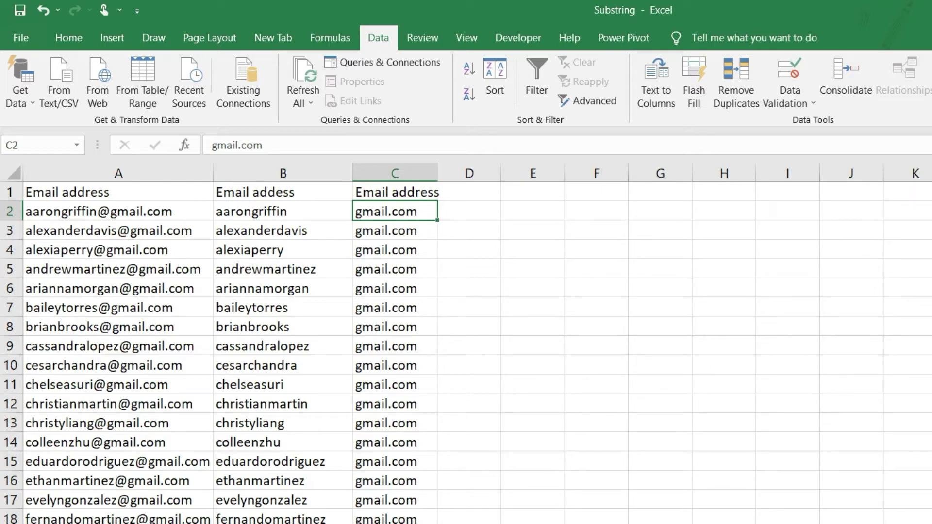
pyautogui.hotkey('ctrl', 'pagedown')
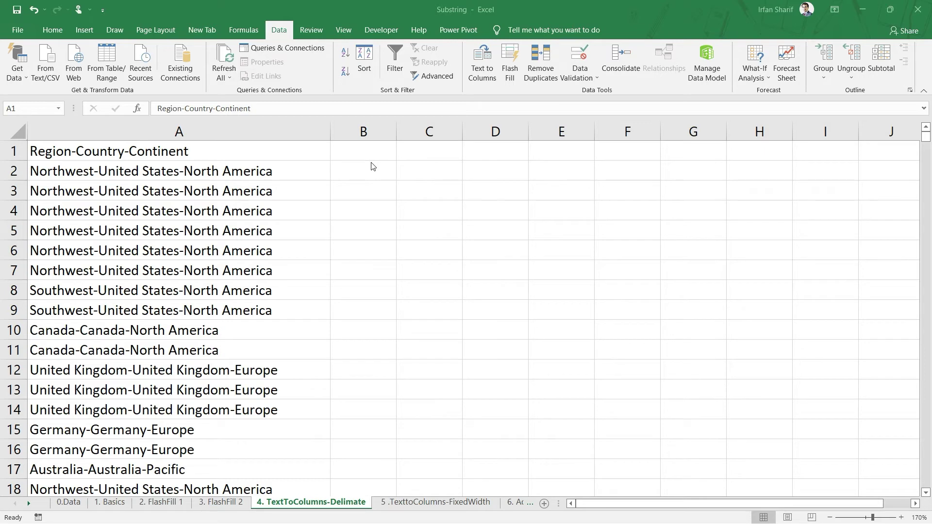
# - Select column A holding the Region-Country-Continent entries, starting from header cell A1
pyautogui.click(198, 155)
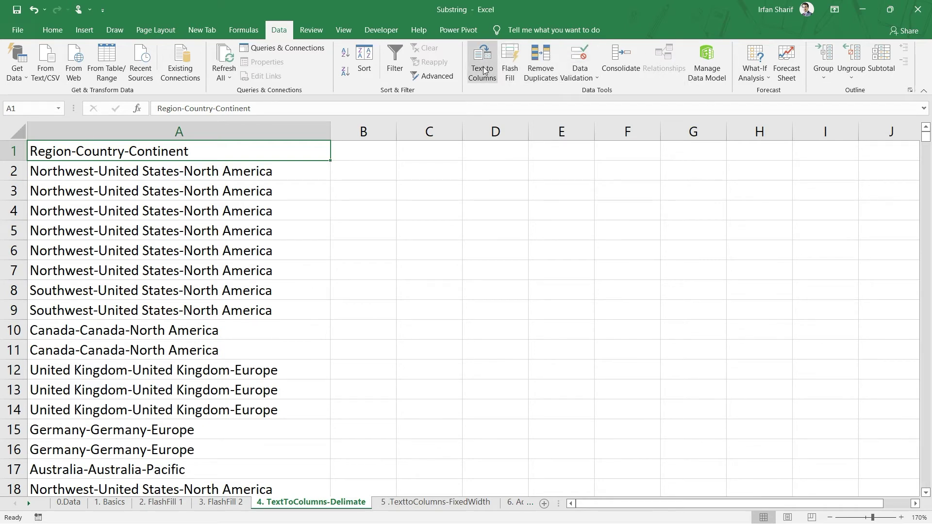
pyautogui.click(349, 167)
pyautogui.click(222, 130)
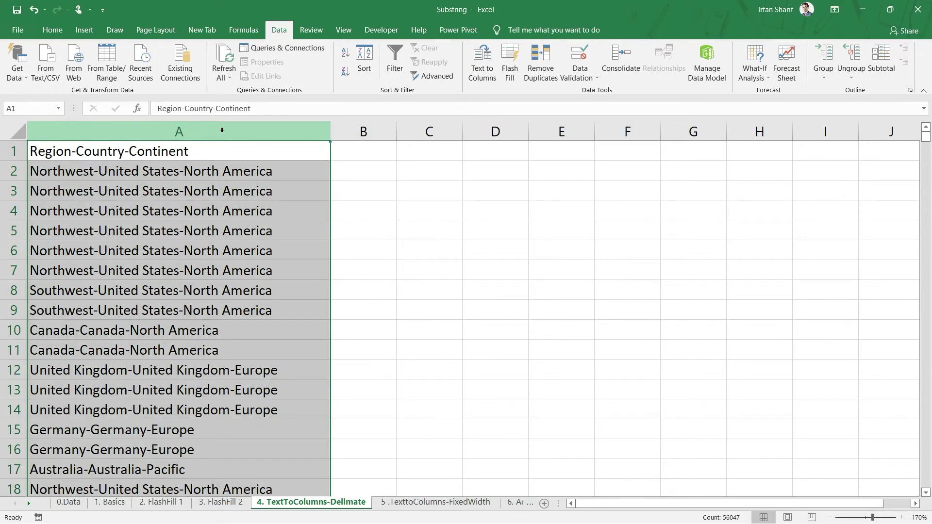
# - Run Text to Columns on column A as Delimited, using '-' as the Other delimiter
pyautogui.click(480, 68)
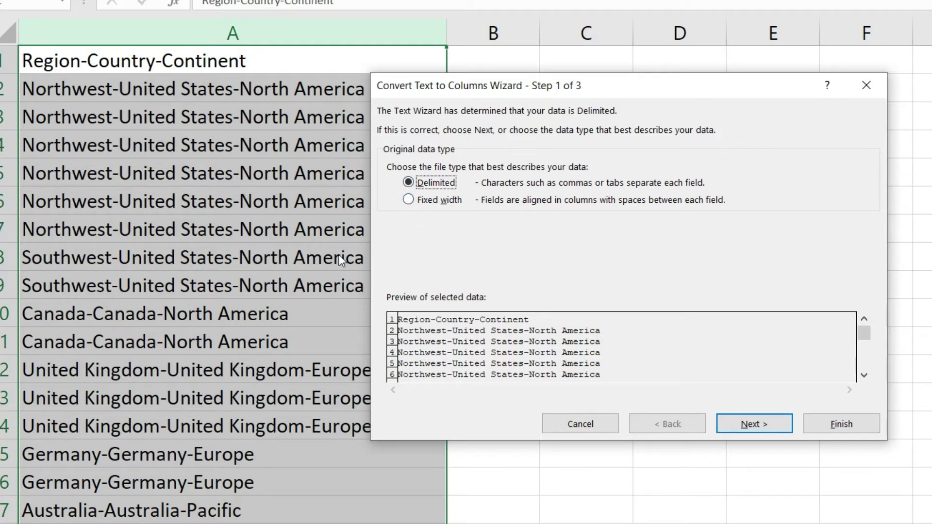
pyautogui.click(746, 429)
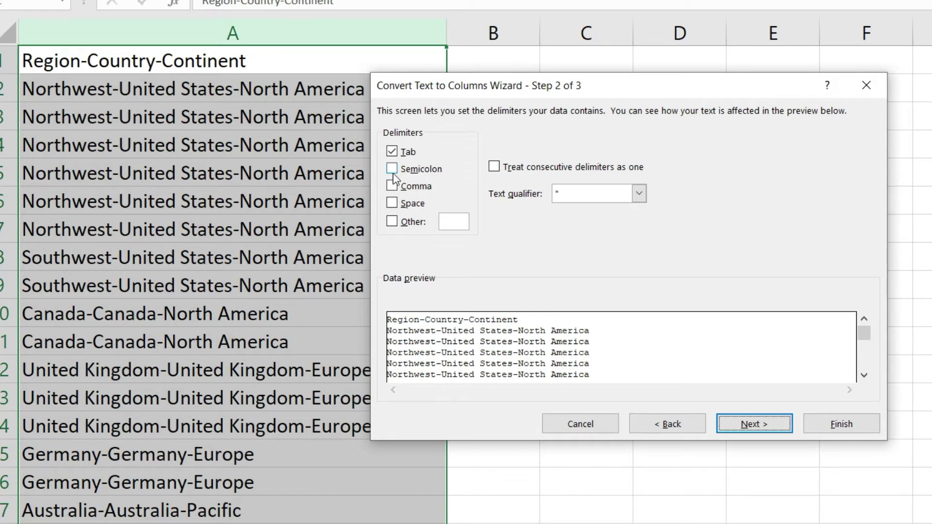
pyautogui.click(392, 223)
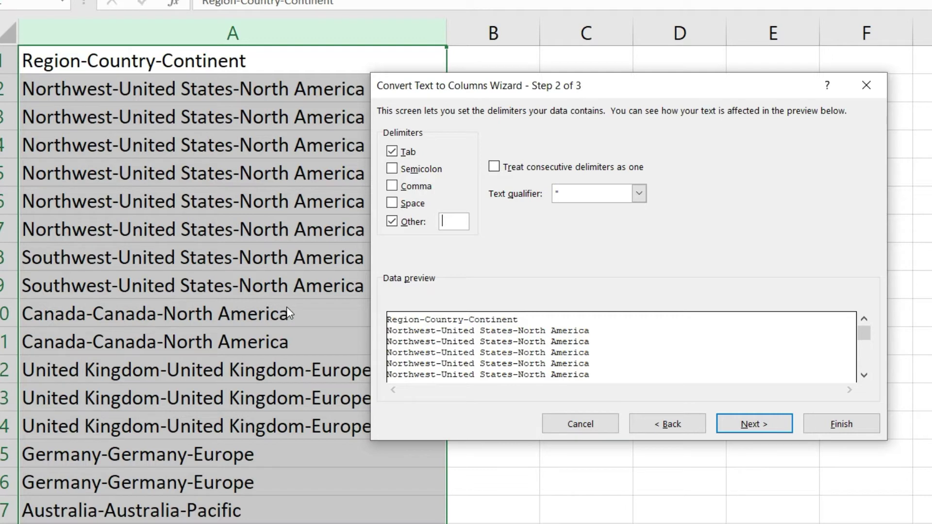
pyautogui.write('-')
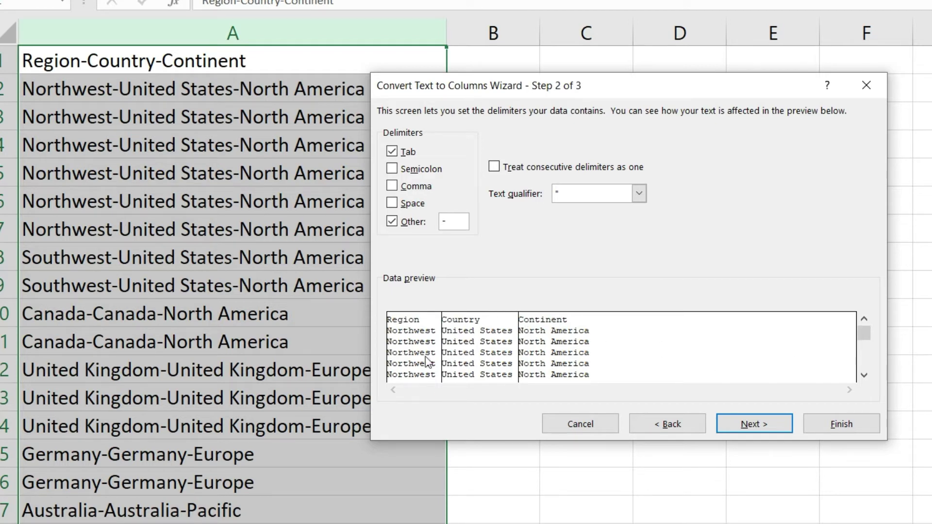
pyautogui.scroll(-5, 864, 347)
pyautogui.scroll(-5, 866, 356)
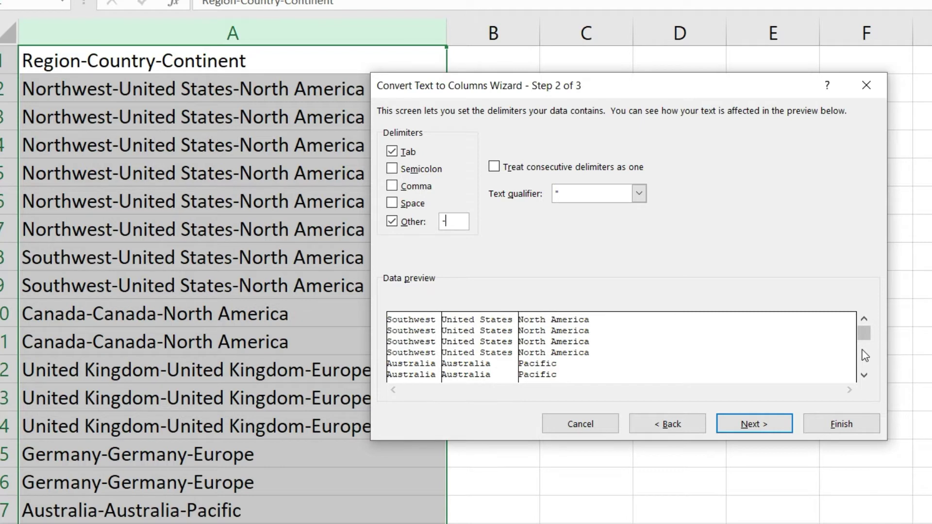
pyautogui.scroll(-3, 866, 361)
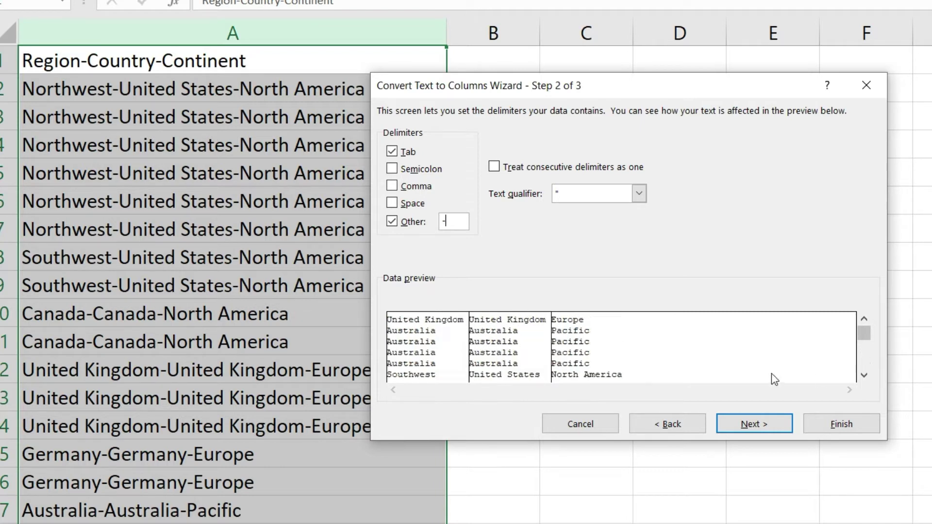
pyautogui.click(744, 429)
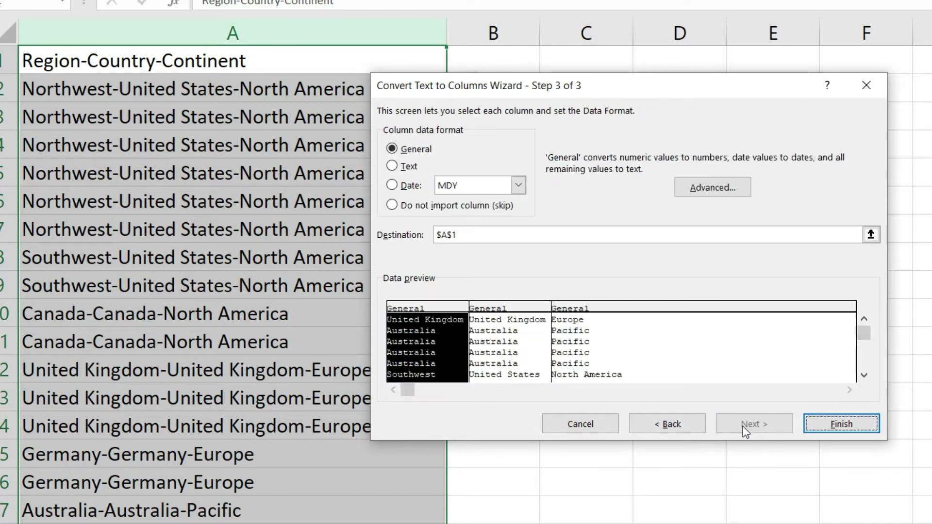
# - Finish the split into Region, Country and Continent columns and autofit all column widths
pyautogui.click(841, 424)
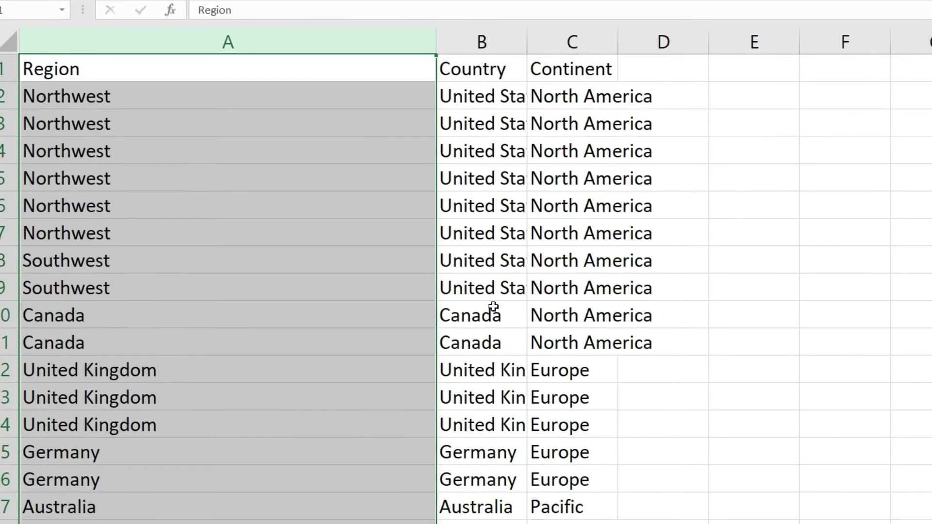
pyautogui.click(493, 294)
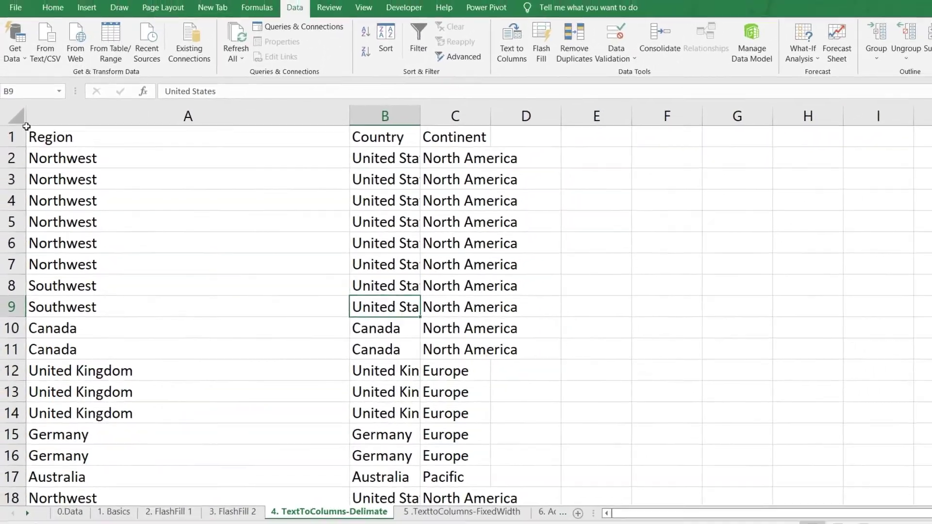
pyautogui.click(8, 43)
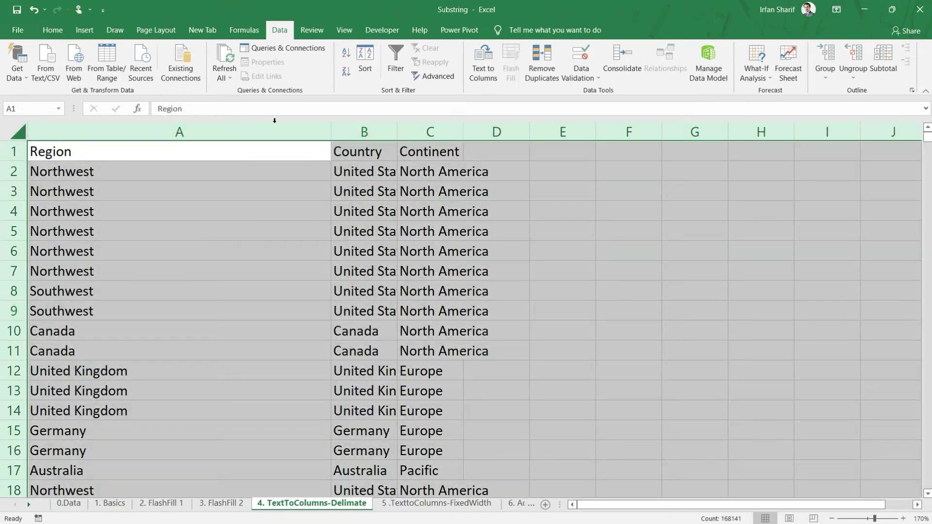
pyautogui.doubleClick(330, 132)
pyautogui.click(292, 246)
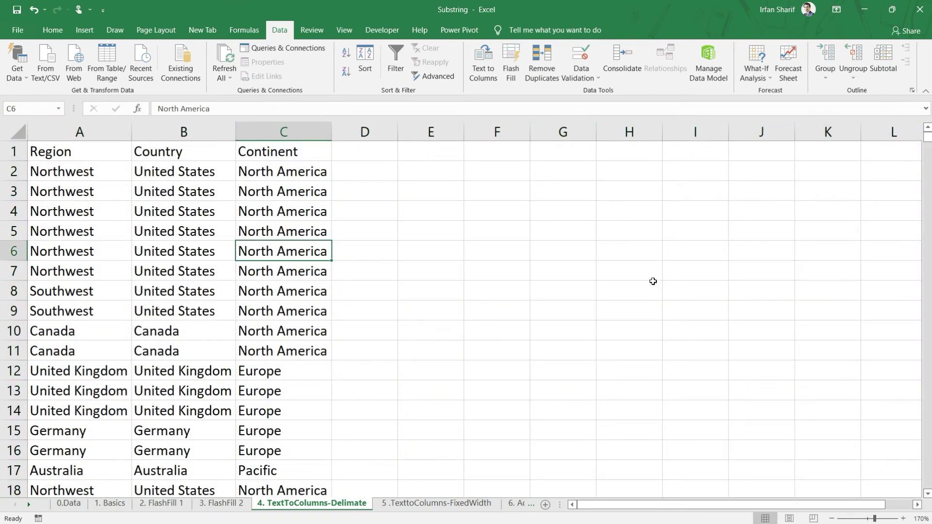
# - Page through the rows to check the split Region, Country and Continent values
pyautogui.scroll(-1, 241, 384)
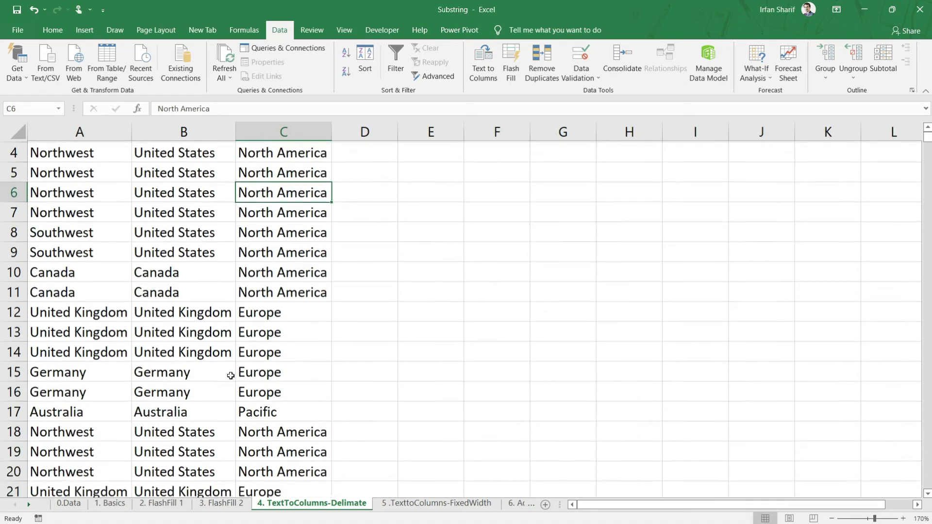
pyautogui.press('pagedown')
pyautogui.press('pagedown')
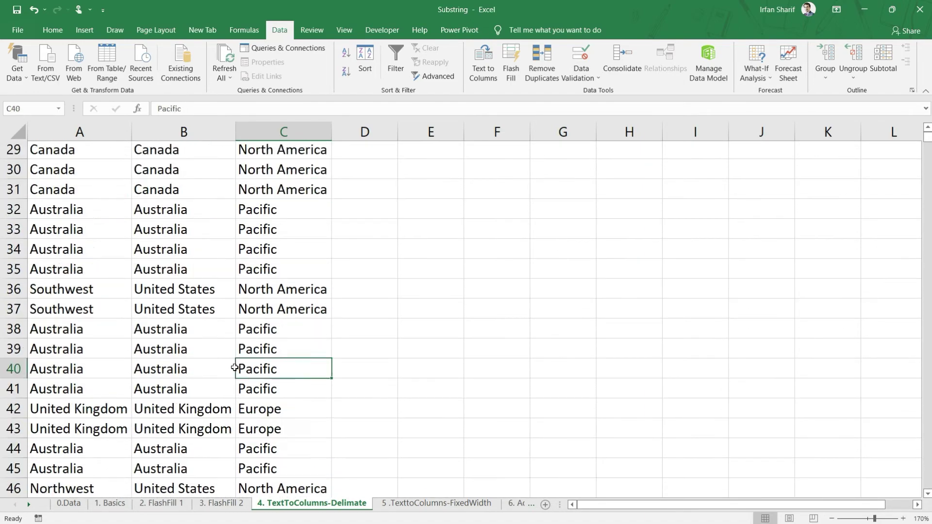
pyautogui.press('pageup')
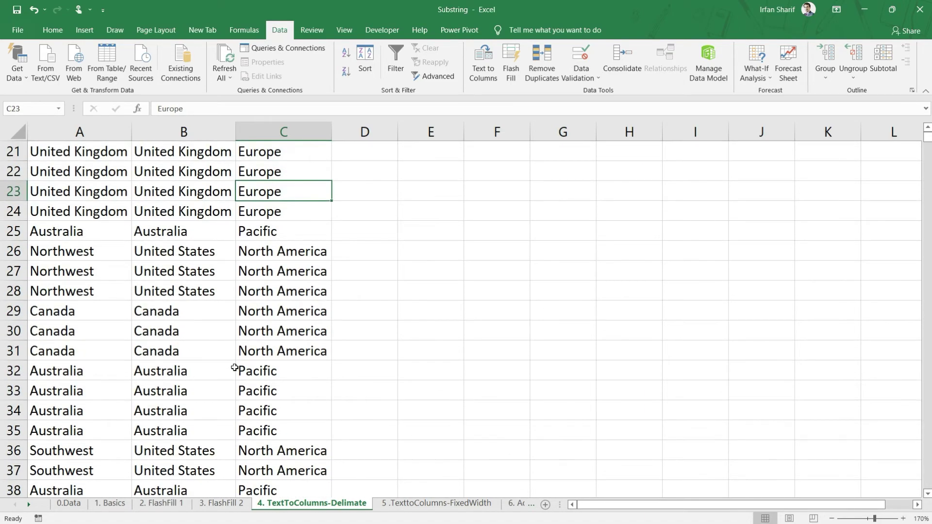
pyautogui.press('pagedown')
pyautogui.press('pagedown')
pyautogui.press('pagedown')
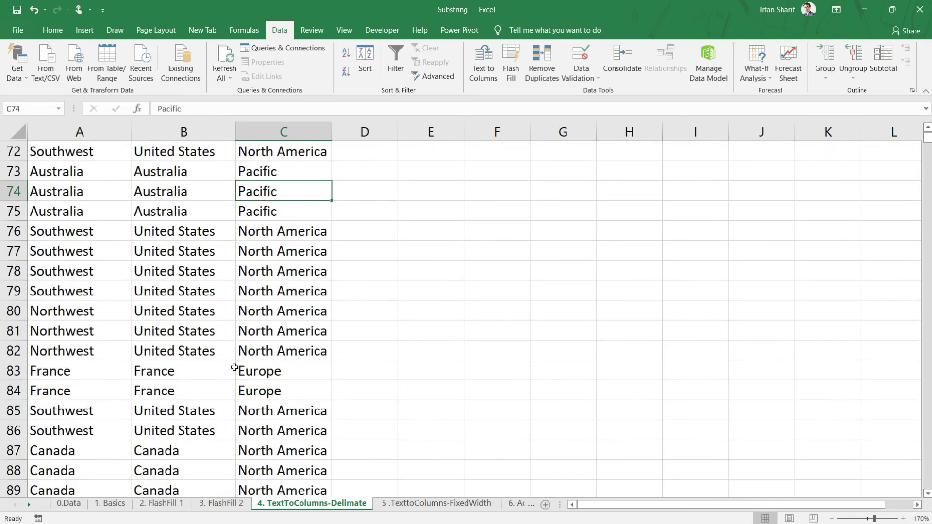
pyautogui.press('pageup')
pyautogui.press('pageup')
pyautogui.press('pageup')
pyautogui.press('pageup')
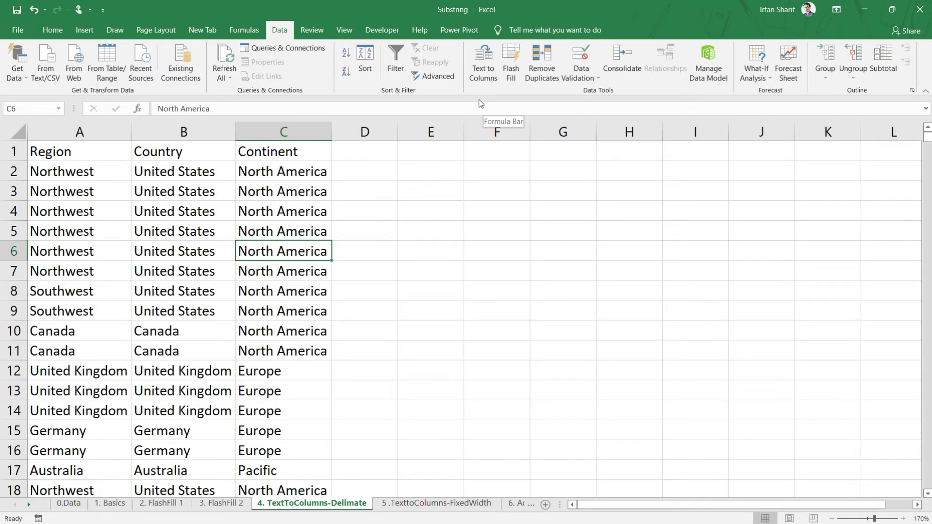
pyautogui.click(421, 508)
# - Select column A of joined String codes like 42736SO61285529Accessories
pyautogui.click(188, 281)
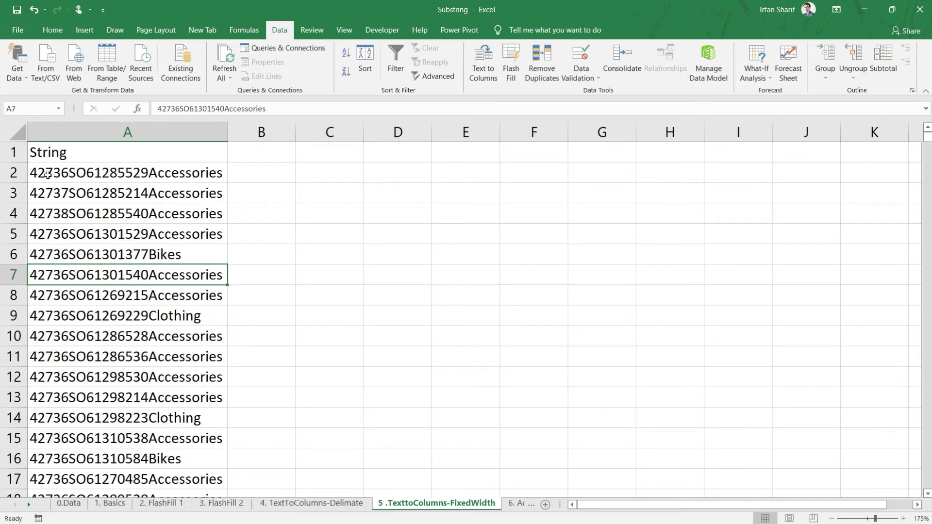
pyautogui.click(148, 131)
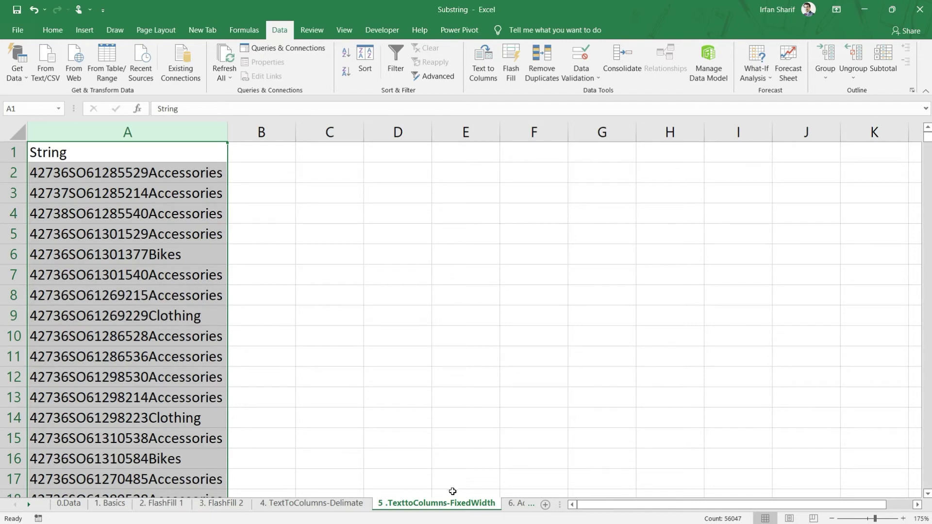
# - Split column A by fixed width, with breaks after the number, the SO code and the three digits
pyautogui.click(482, 72)
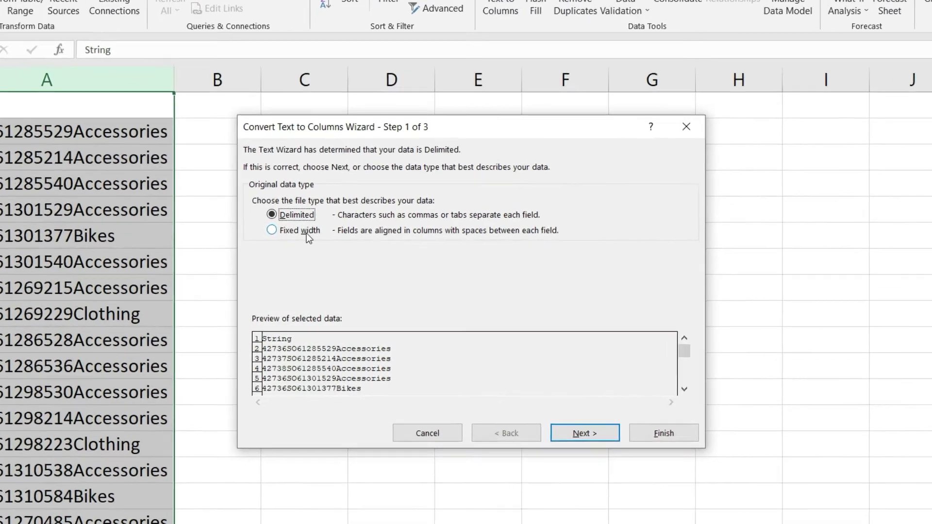
pyautogui.click(330, 251)
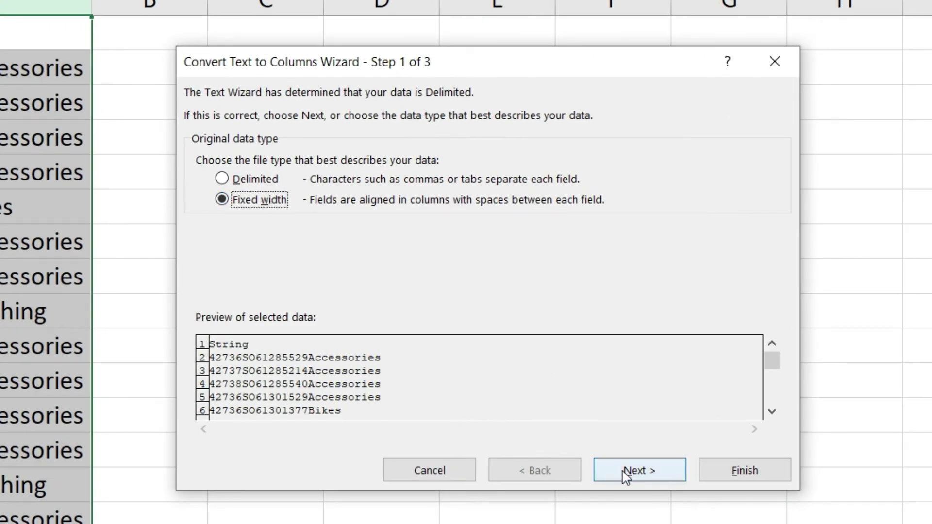
pyautogui.click(626, 473)
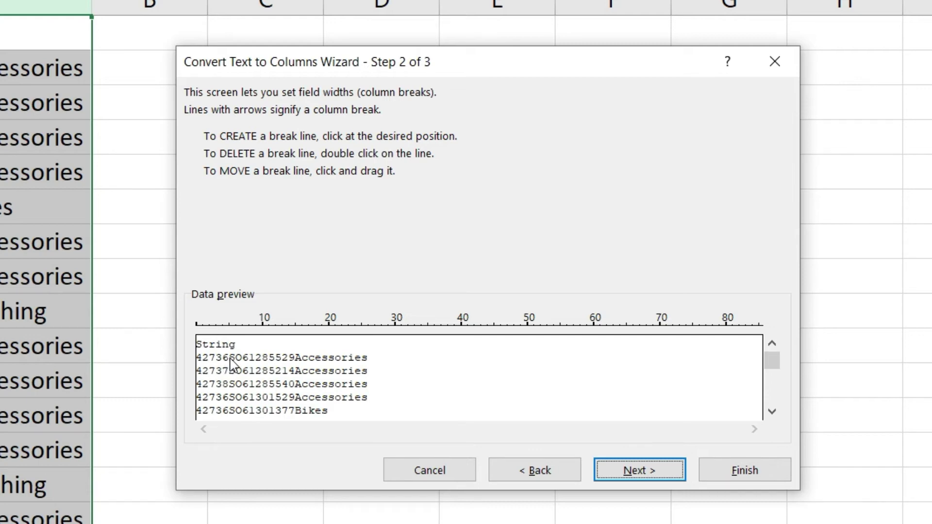
pyautogui.click(230, 361)
pyautogui.click(276, 365)
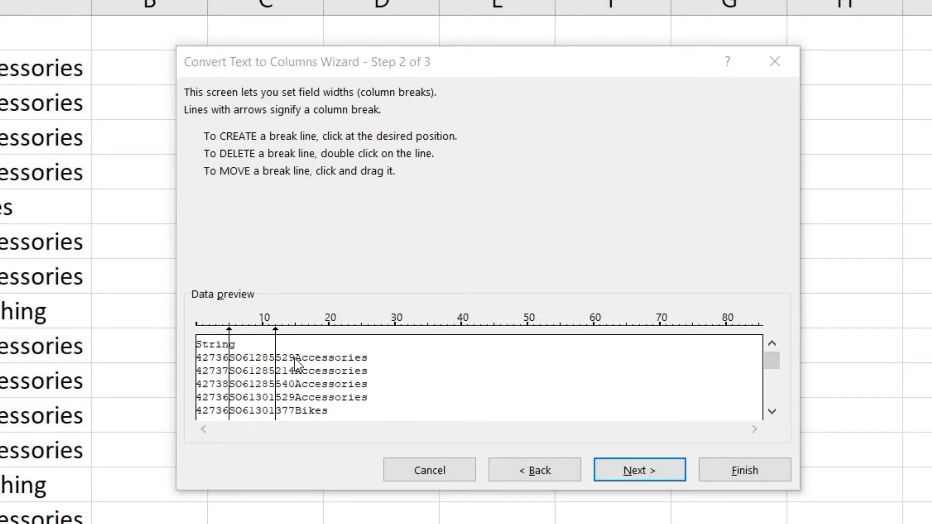
pyautogui.click(295, 359)
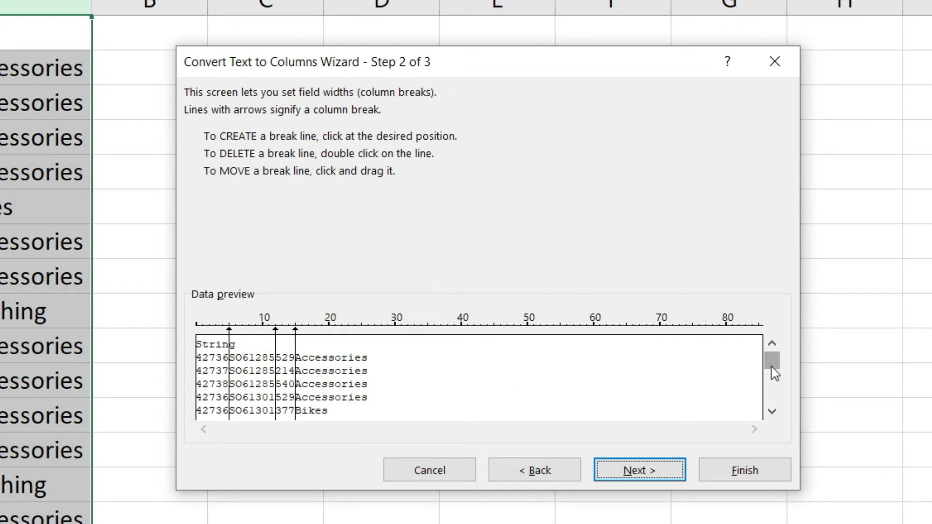
pyautogui.click(773, 394)
pyautogui.click(773, 394)
pyautogui.click(773, 395)
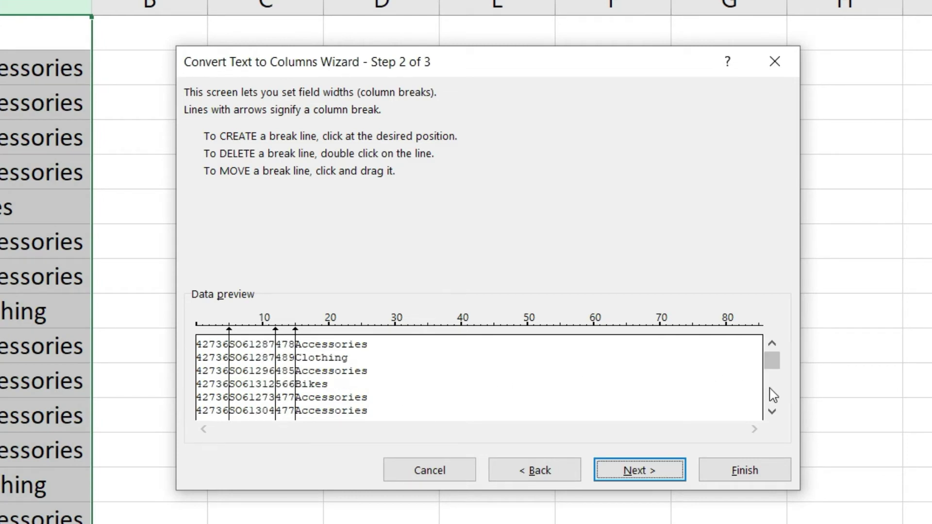
pyautogui.click(631, 475)
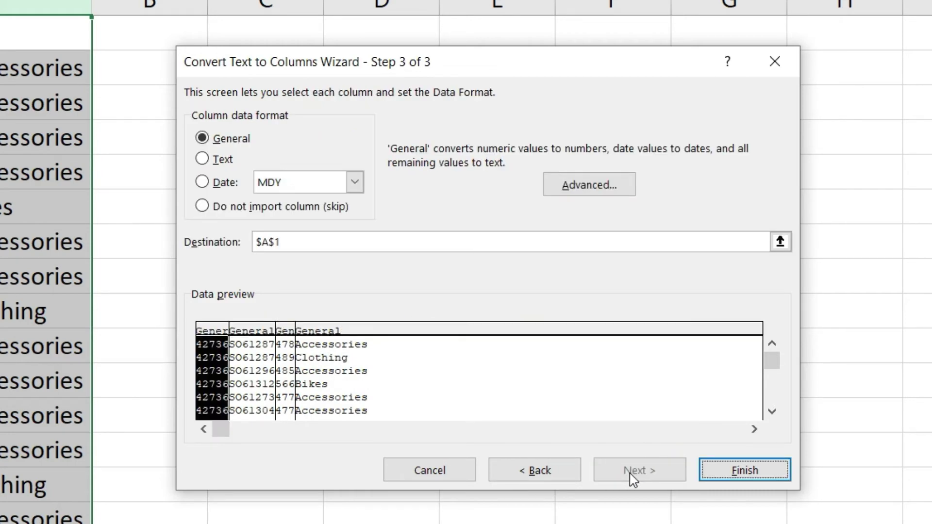
pyautogui.click(740, 478)
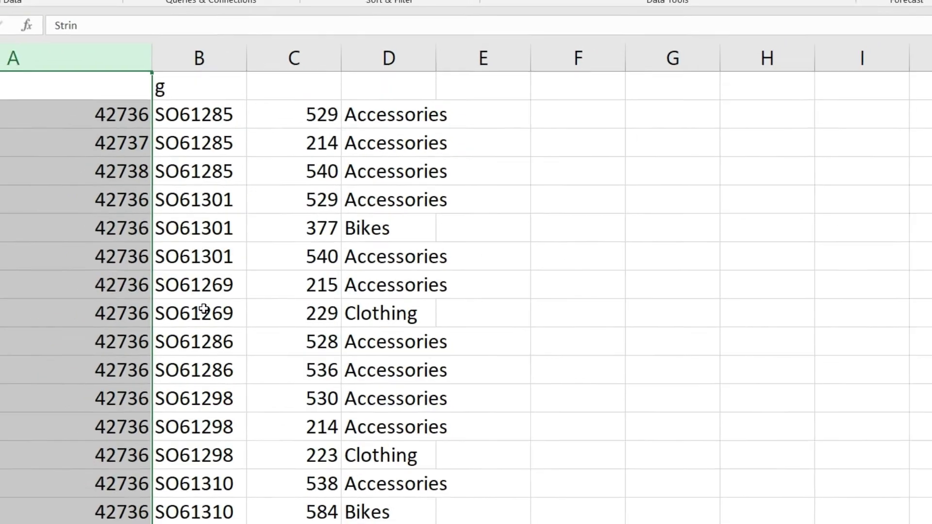
# - Widen column D so the category names fit
pyautogui.click(161, 312)
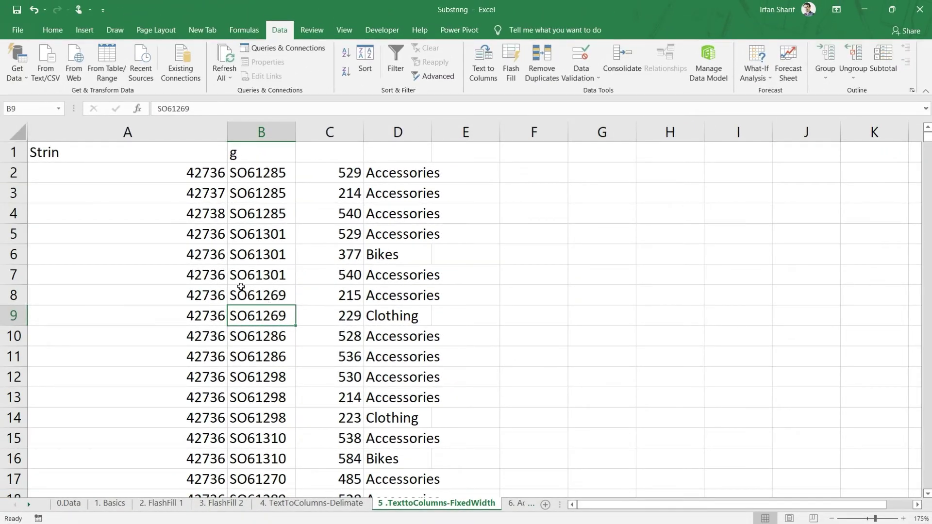
pyautogui.moveTo(929, 141); pyautogui.dragTo(927, 140)
pyautogui.moveTo(431, 138); pyautogui.dragTo(459, 141)
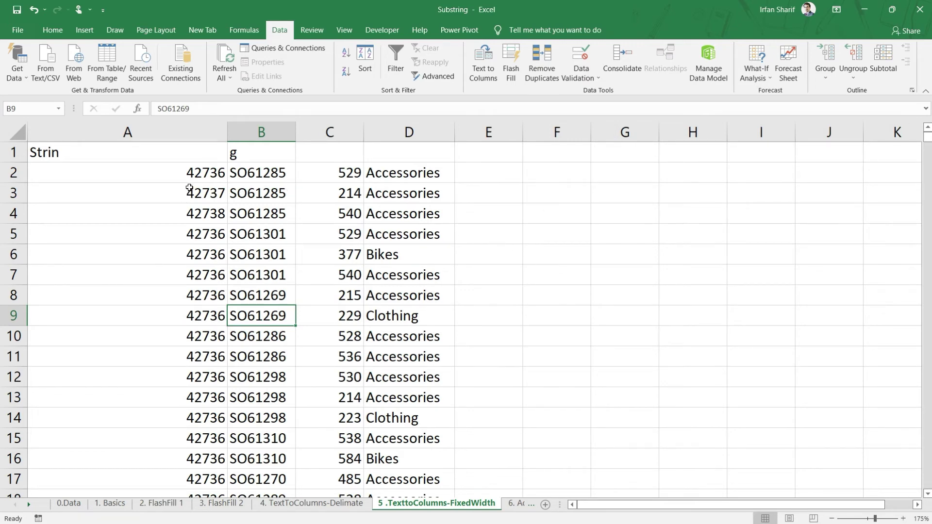
# - Check the split values in A2, A3, B2, C2 and D2 (42736, SO61285, 529, Accessories)
pyautogui.click(180, 175)
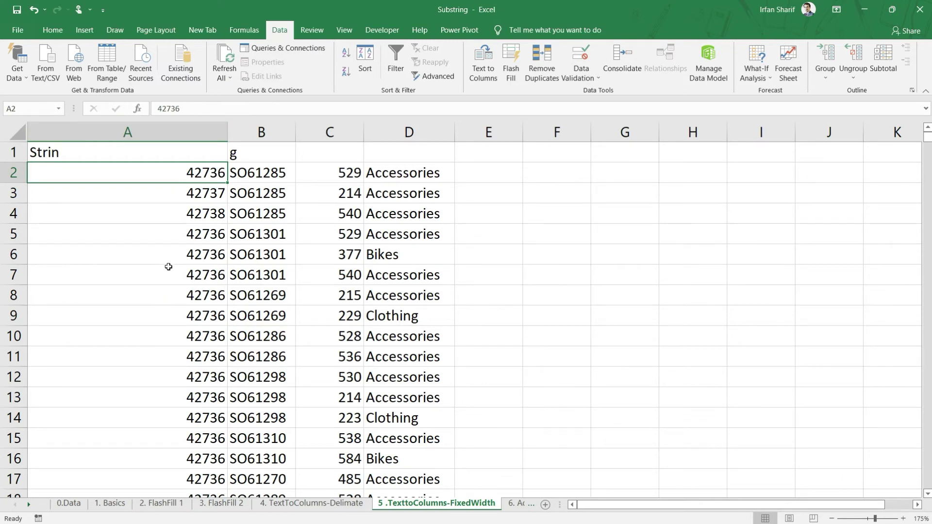
pyautogui.click(187, 192)
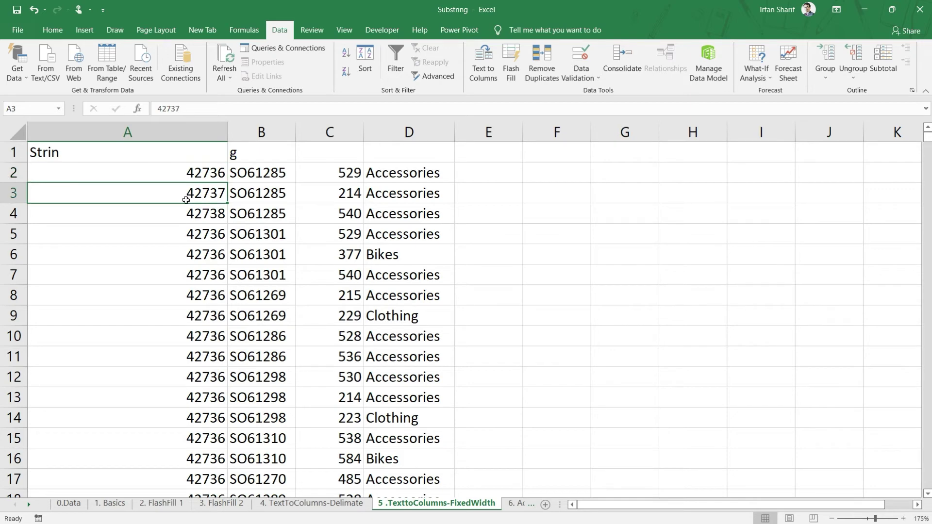
pyautogui.click(266, 172)
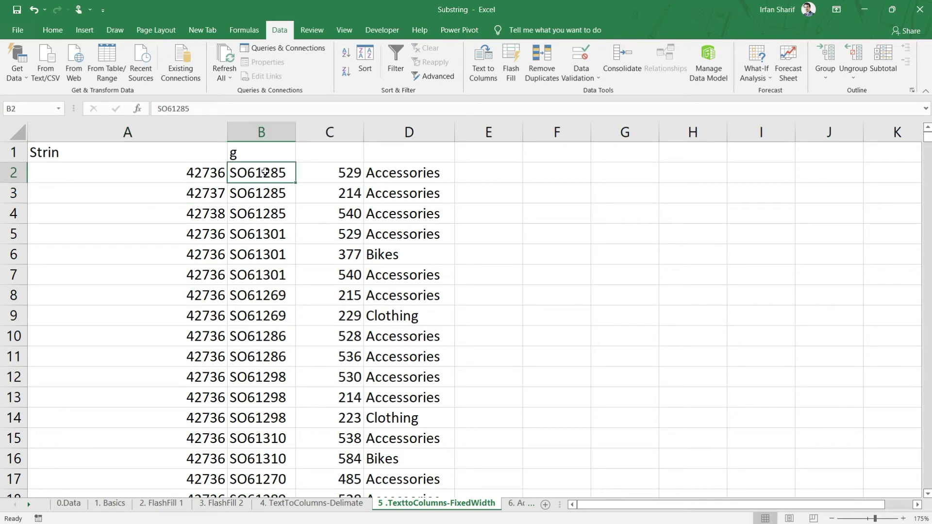
pyautogui.click(350, 171)
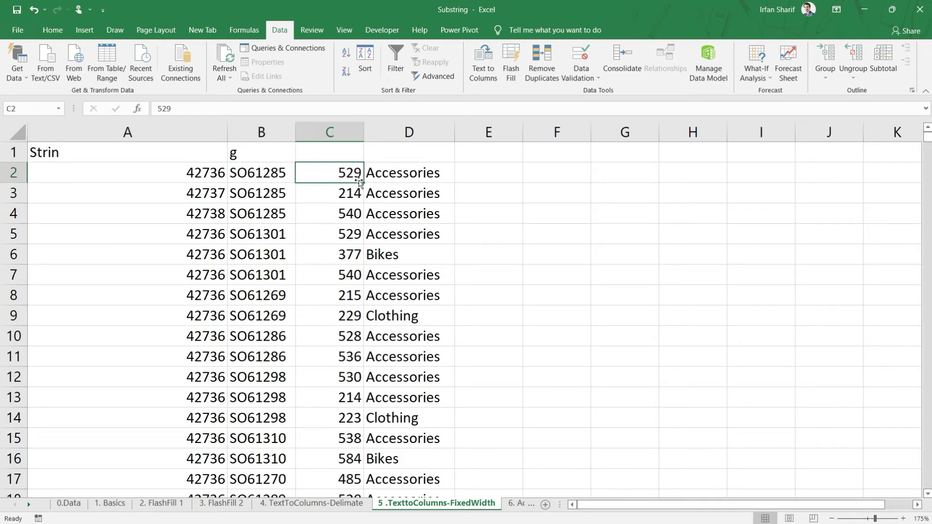
pyautogui.click(415, 177)
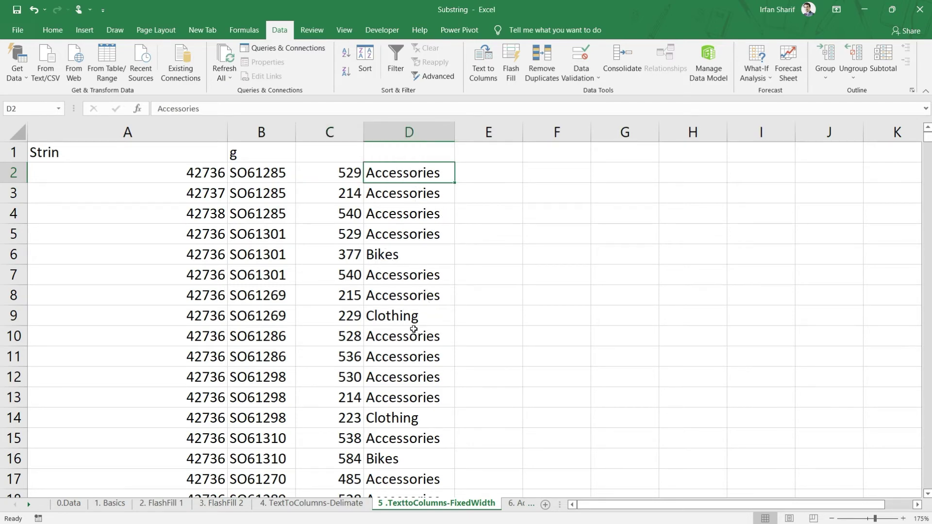
pyautogui.scroll(-1, 413, 331)
pyautogui.scroll(1, 410, 338)
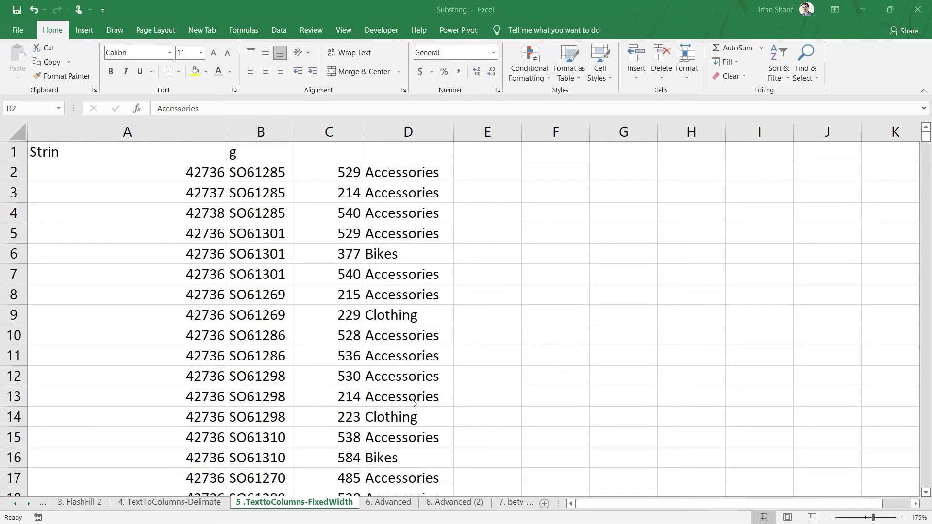
pyautogui.click(389, 504)
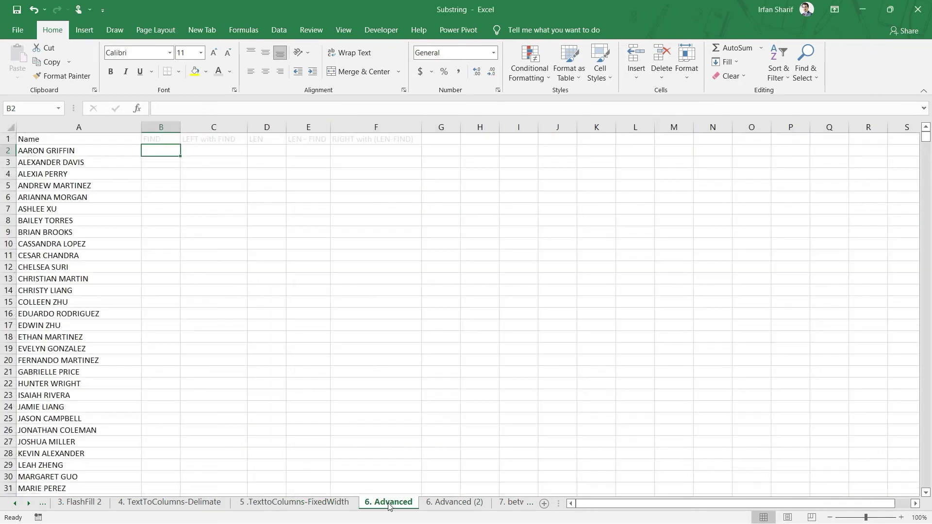
pyautogui.click(75, 150)
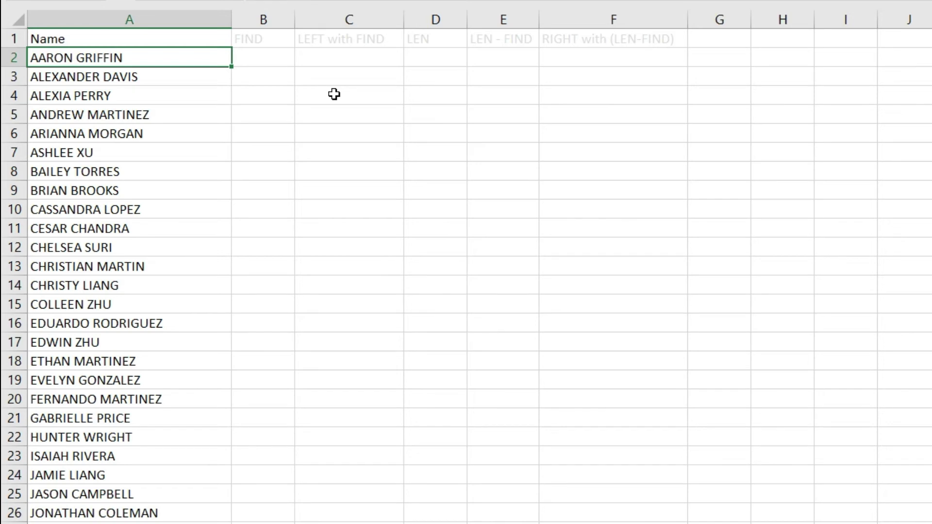
pyautogui.press('Right')
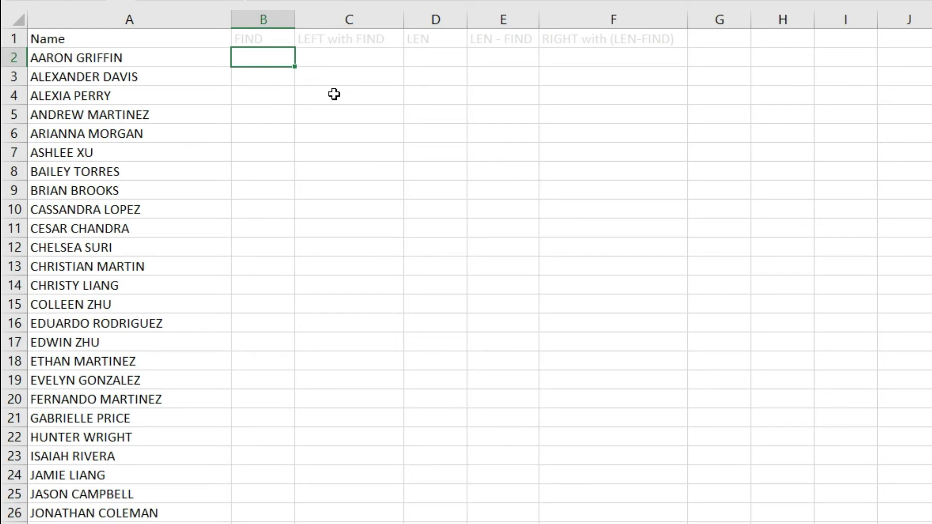
pyautogui.write('=fub==')
pyautogui.press('BackSpace')
pyautogui.press('BackSpace')
pyautogui.press('BackSpace')
pyautogui.press('BackSpace')
pyautogui.write('ub')
pyautogui.press('BackSpace')
pyautogui.press('BackSpace')
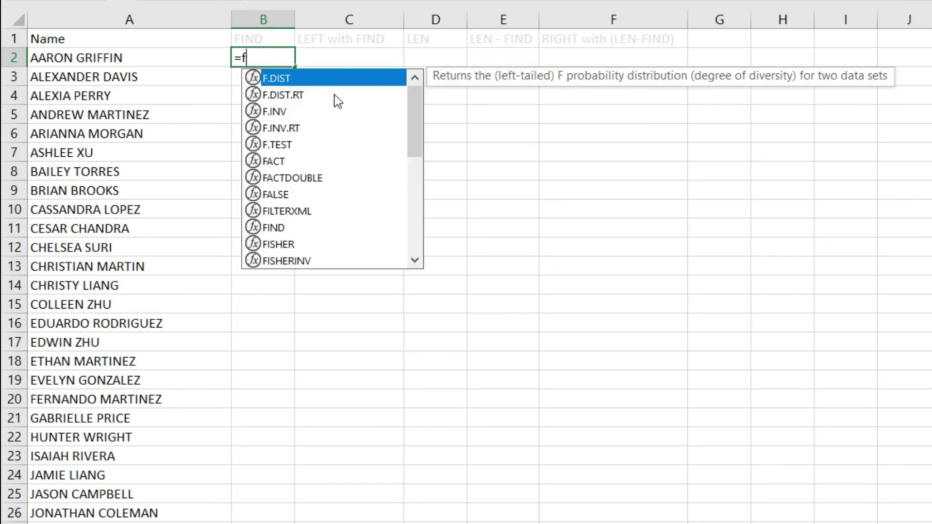
pyautogui.write('ind')
pyautogui.press('Tab')
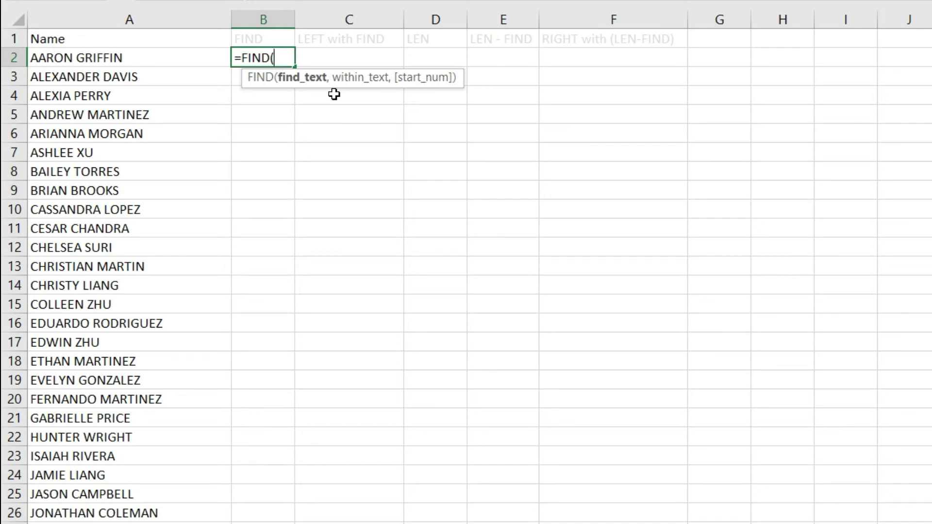
pyautogui.write('" ",')
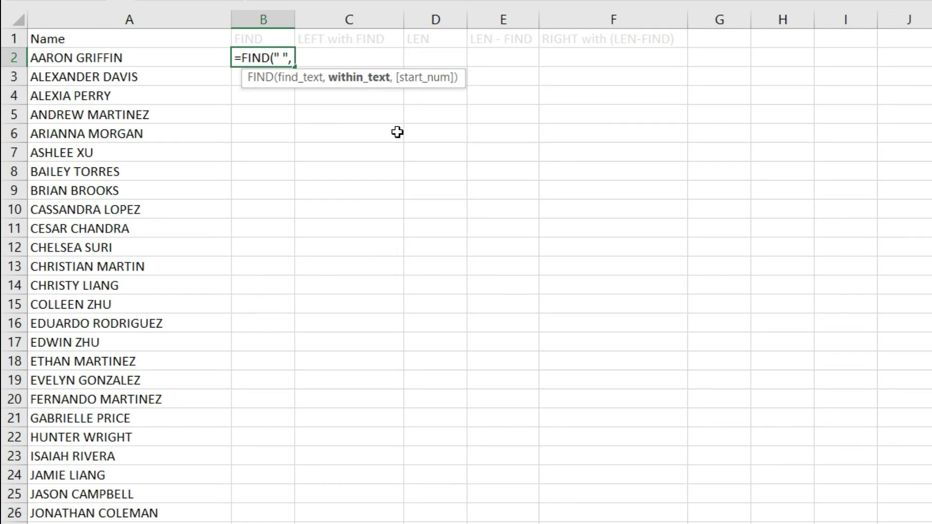
pyautogui.press('Left')
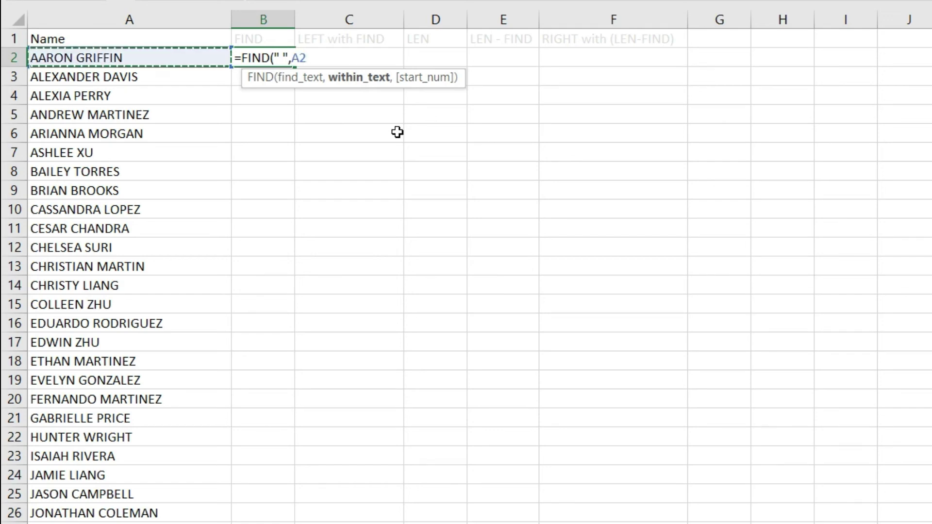
pyautogui.write(')')
pyautogui.press('Return')
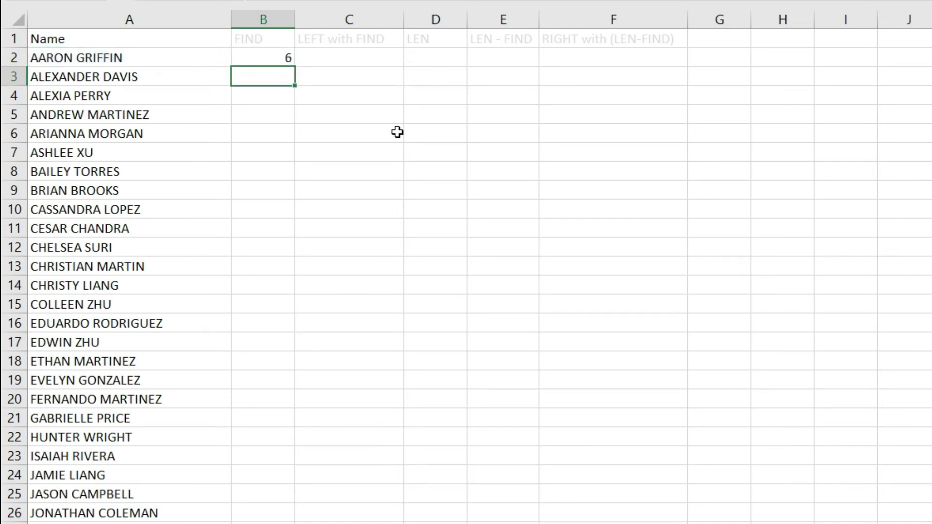
pyautogui.press('Up')
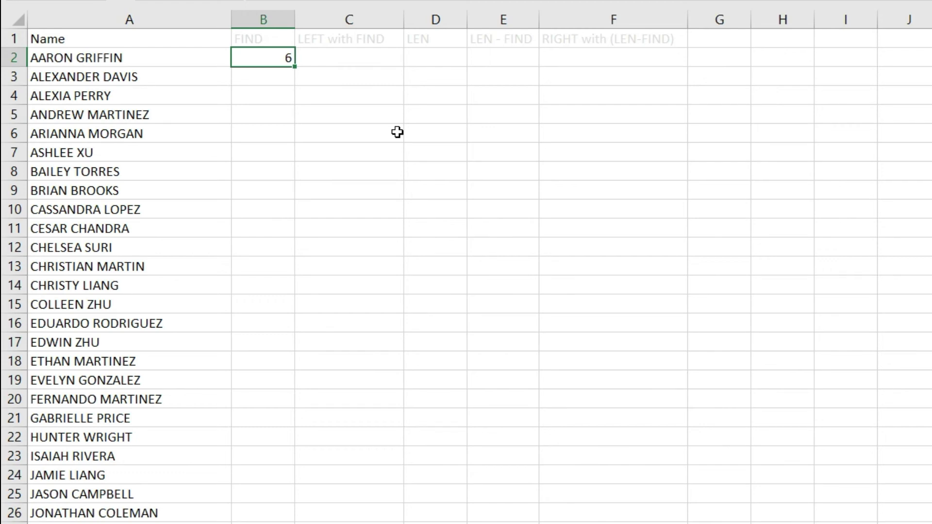
pyautogui.doubleClick(294, 66)
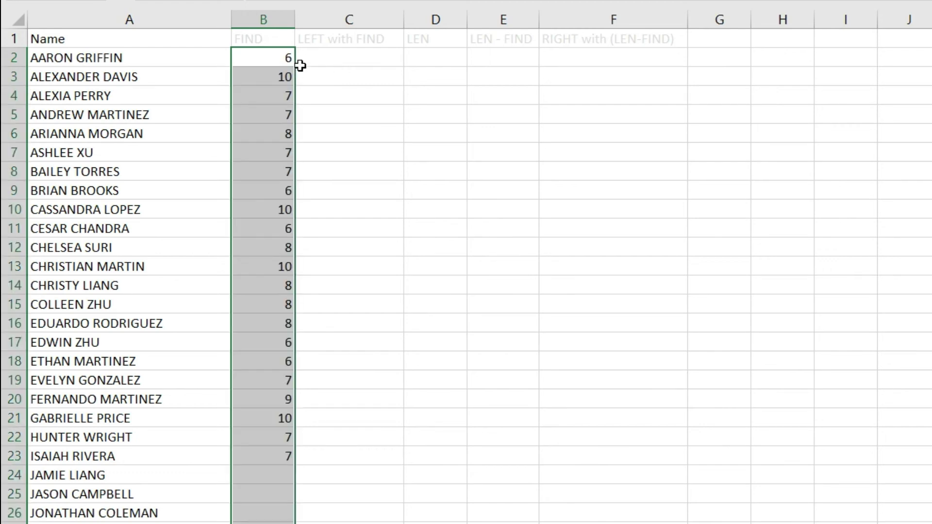
pyautogui.click(247, 78)
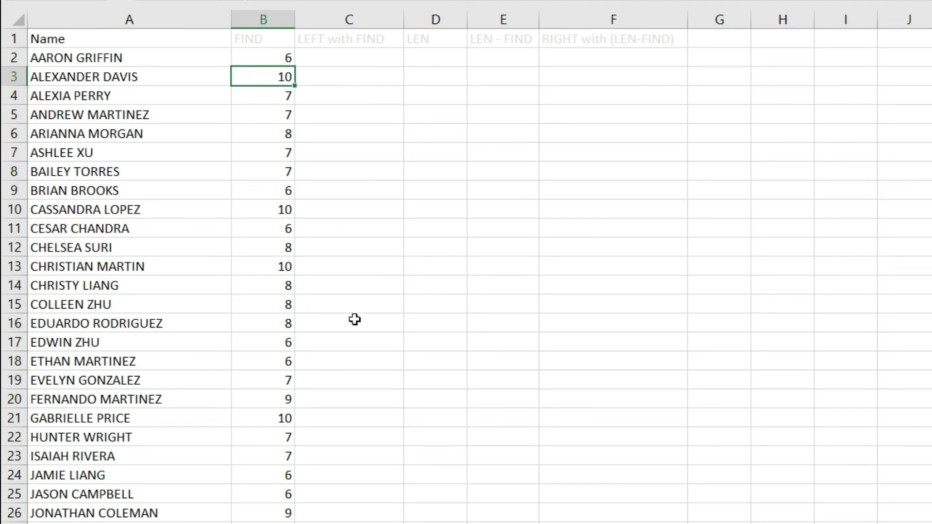
pyautogui.click(115, 81)
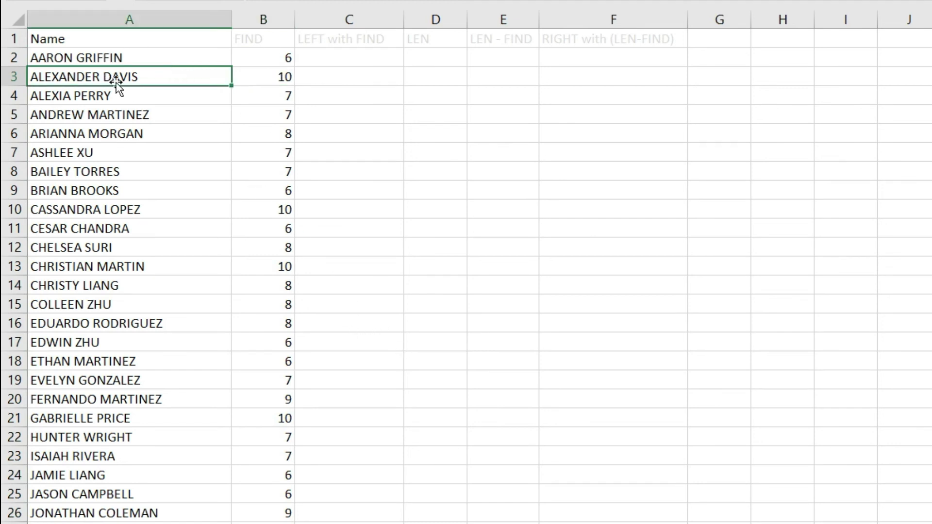
pyautogui.click(284, 79)
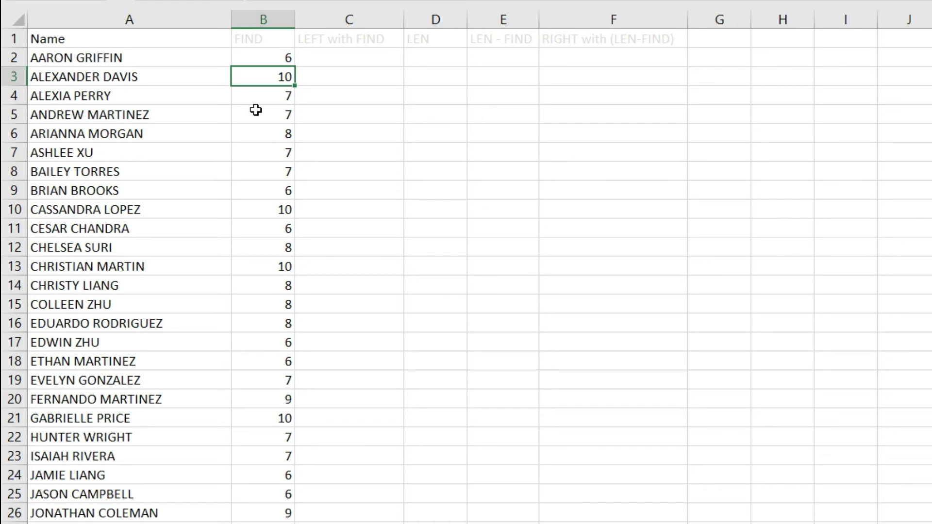
pyautogui.click(268, 57)
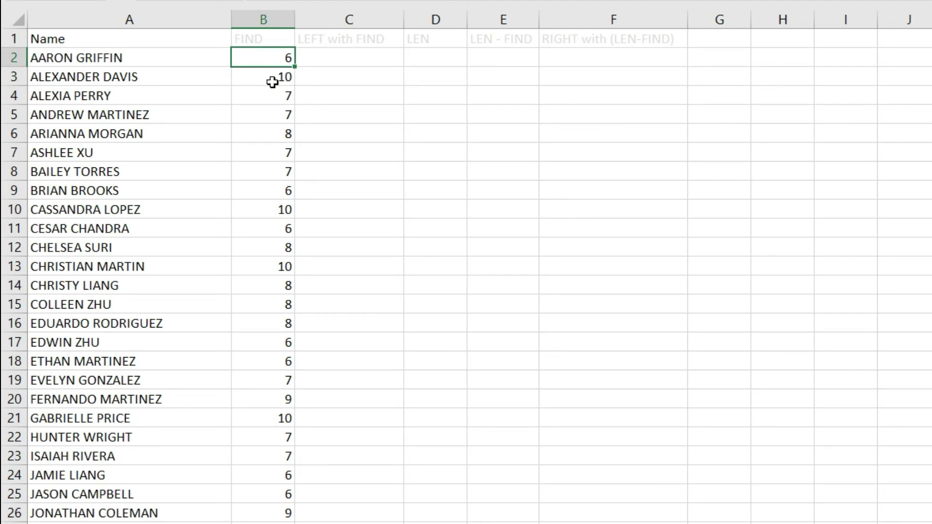
pyautogui.click(272, 76)
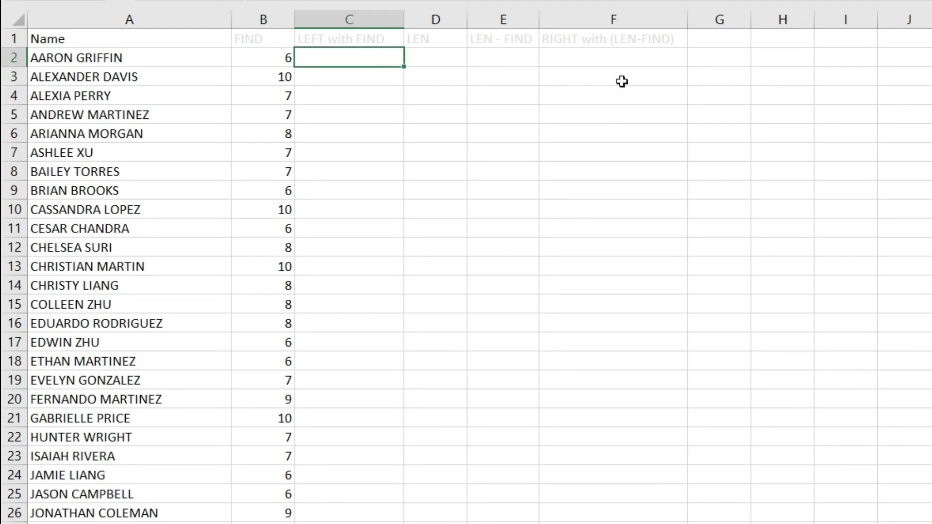
# - Enter =LEFT(A2,B2-1) in C2 to extract the first name AARON
pyautogui.write('=lfe')
pyautogui.press('BackSpace')
pyautogui.press('BackSpace')
pyautogui.write('ef')
pyautogui.press('Tab')
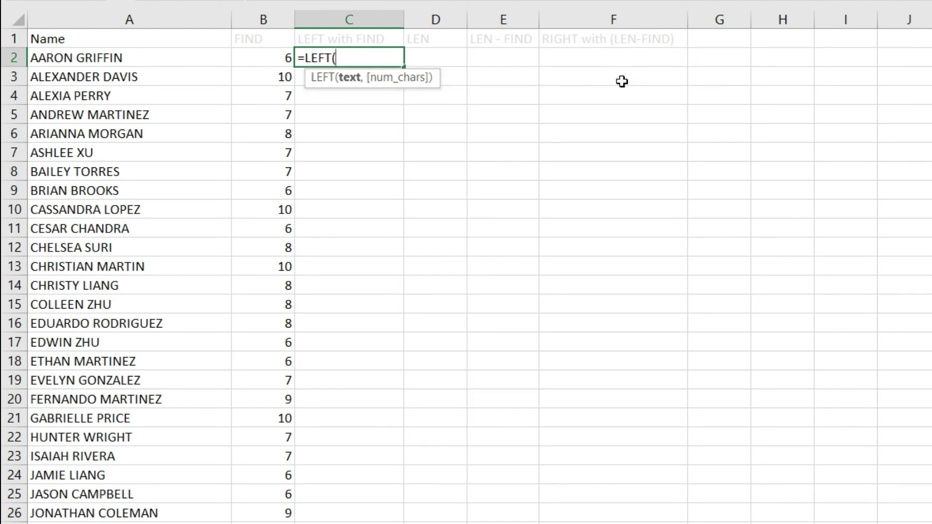
pyautogui.press('Left')
pyautogui.press('Left')
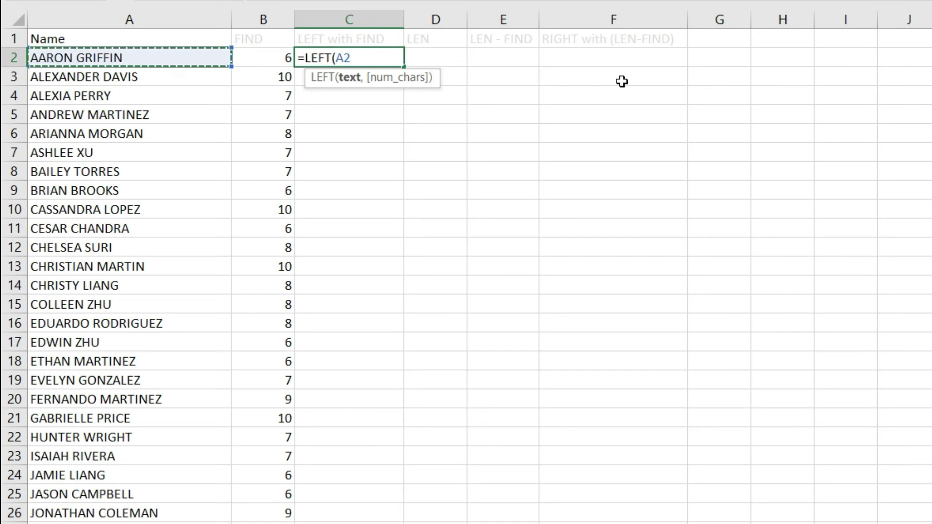
pyautogui.write(',')
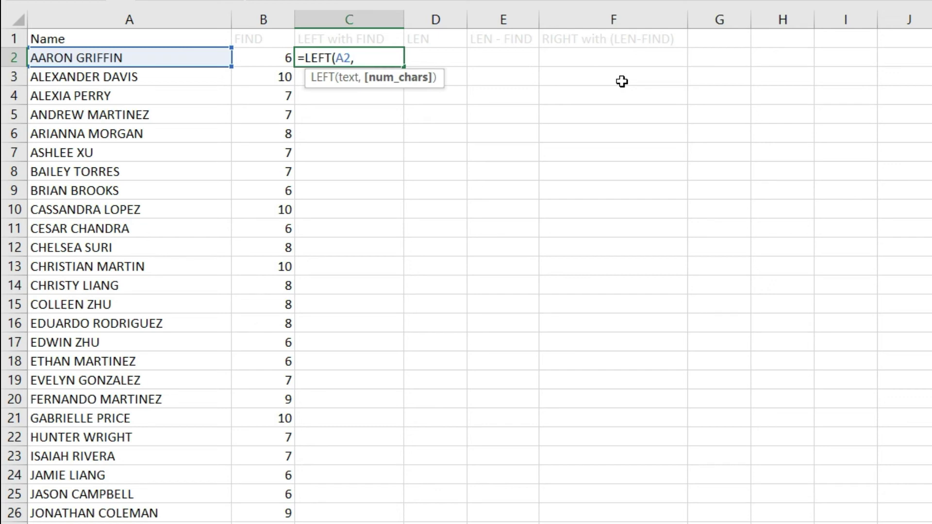
pyautogui.press('Left')
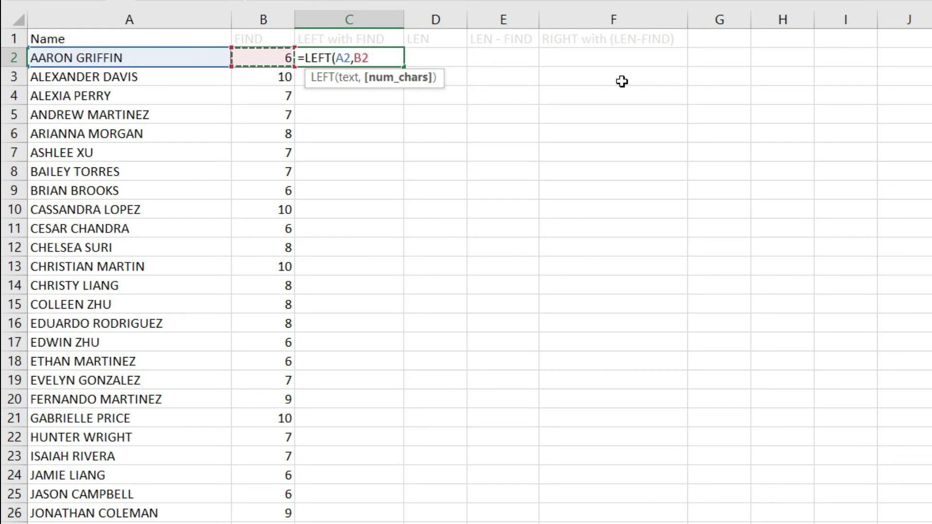
pyautogui.write('-1)')
pyautogui.press('Return')
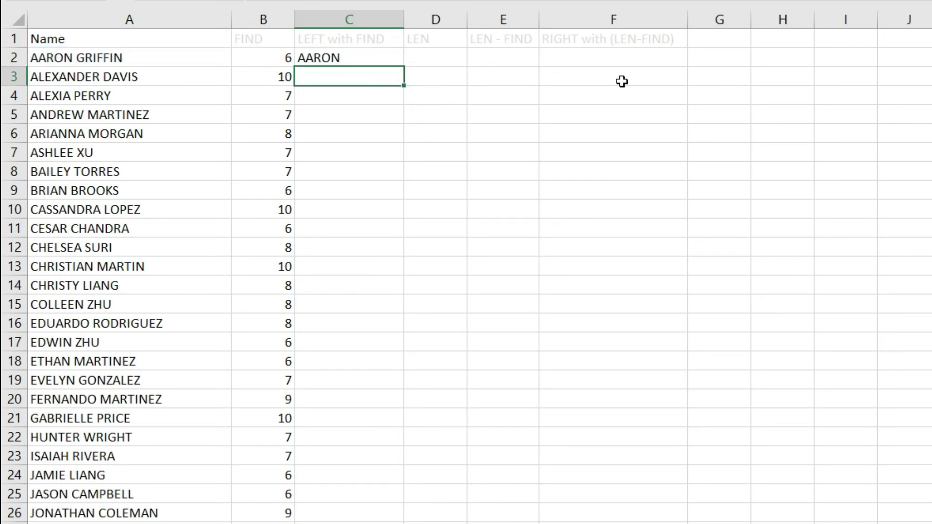
pyautogui.press('Up')
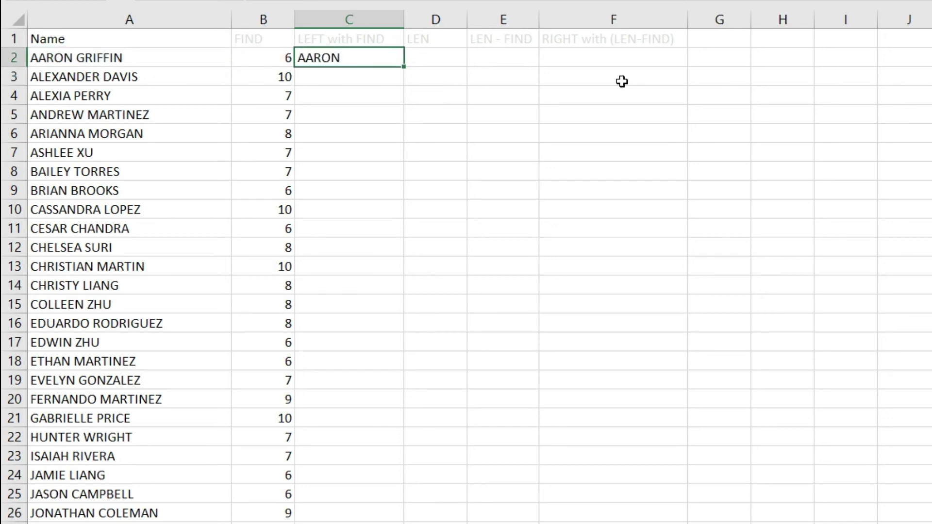
# - Copy the LEFT formula down column C, checking ALEXANDER, ALEXIA and ANDREW
pyautogui.doubleClick(407, 70)
pyautogui.click(354, 92)
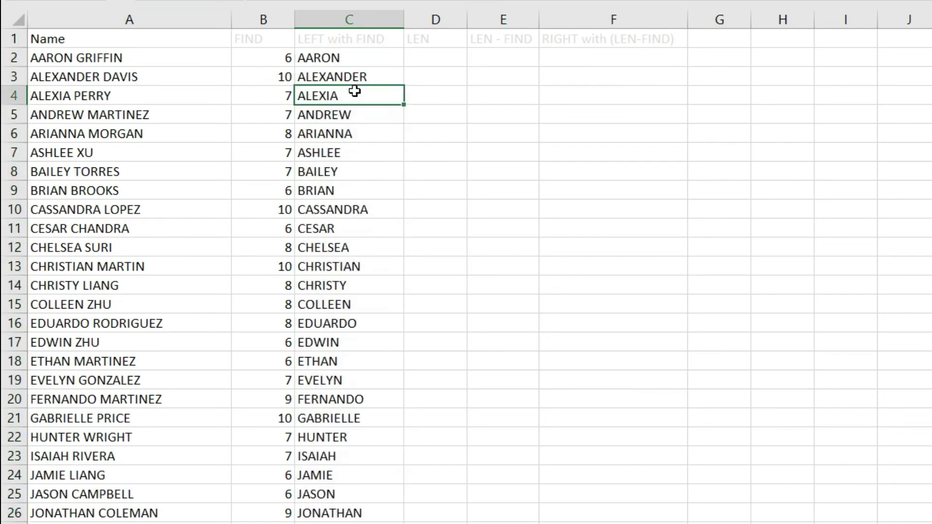
pyautogui.click(355, 76)
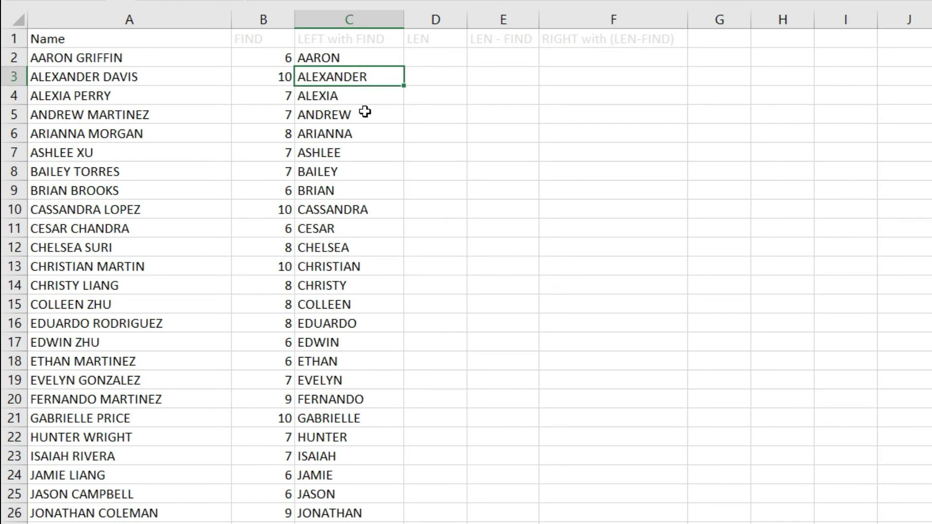
pyautogui.click(365, 116)
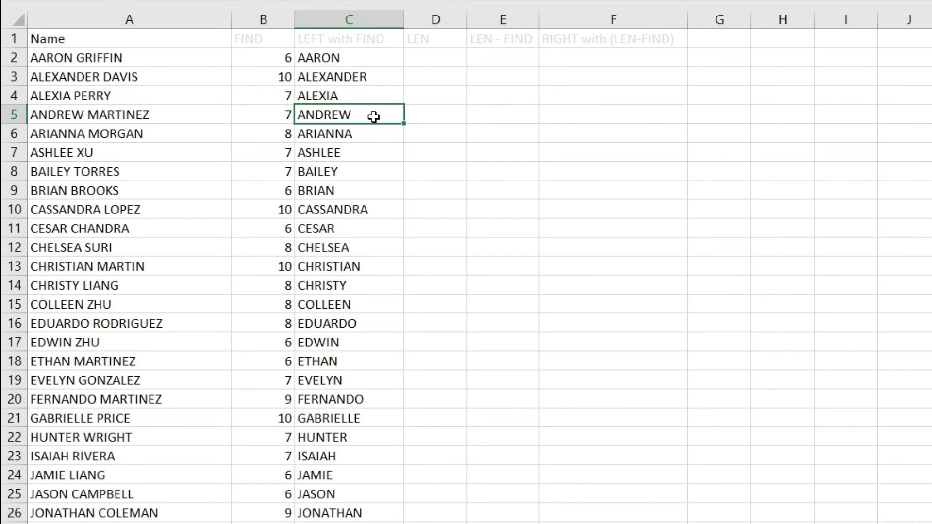
pyautogui.press('Up')
pyautogui.press('Up')
pyautogui.press('Up')
pyautogui.press('Right')
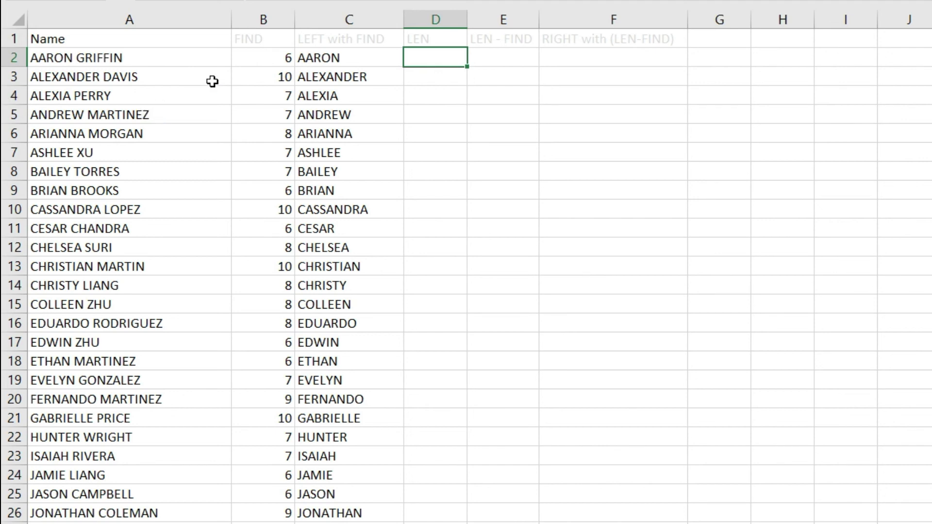
# - Enter =LEN(A2) in D2 to count the characters of the full name
pyautogui.click(279, 64)
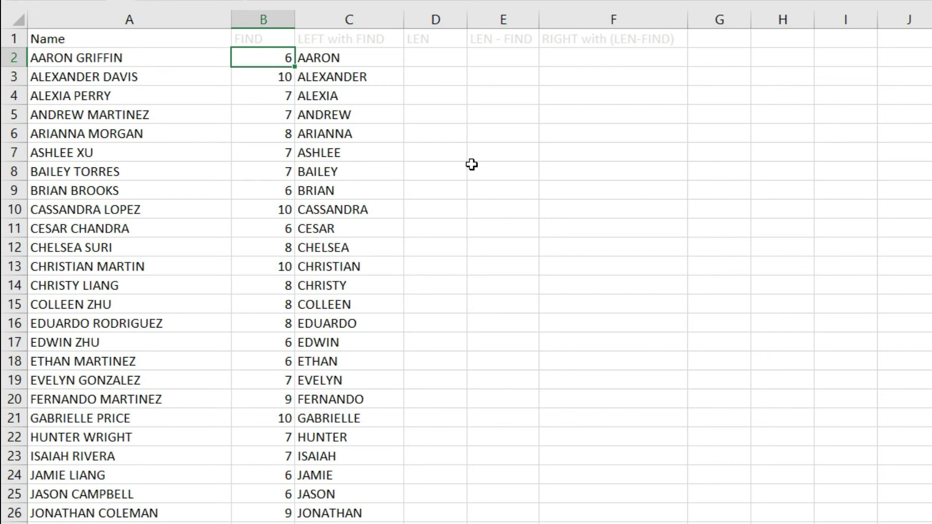
pyautogui.press('Right')
pyautogui.press('Right')
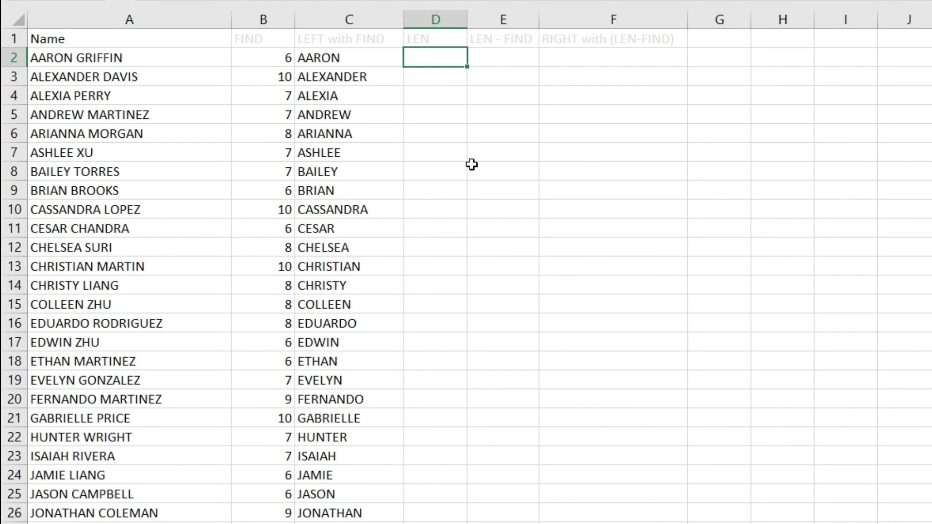
pyautogui.write('=len')
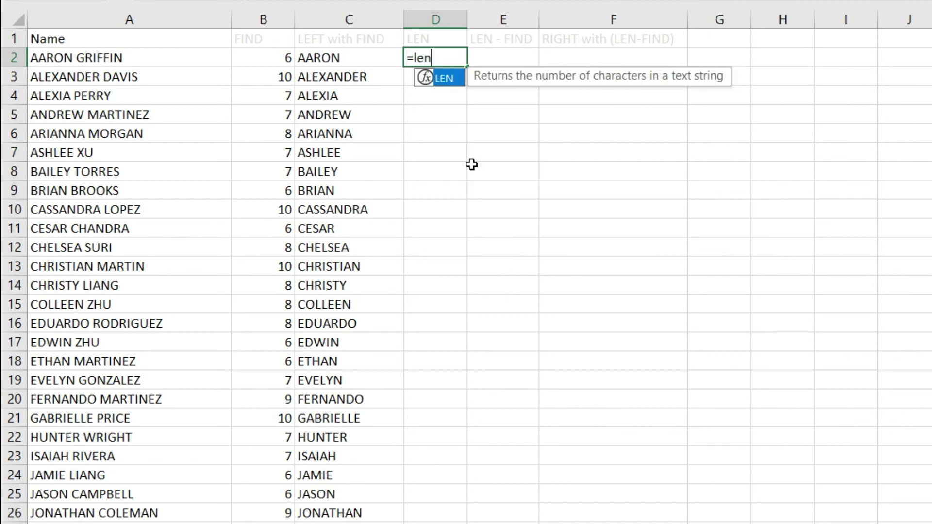
pyautogui.press('Tab')
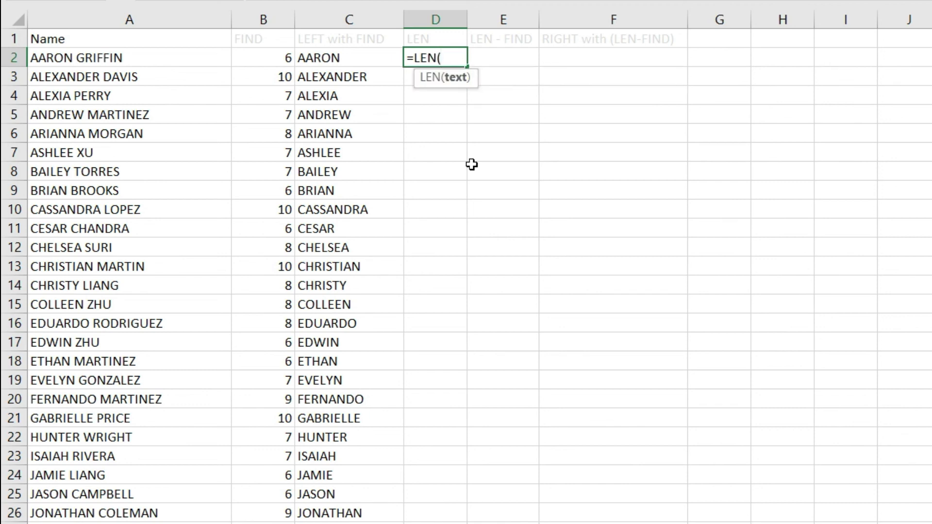
pyautogui.press('Left')
pyautogui.press('Left')
pyautogui.press('Left')
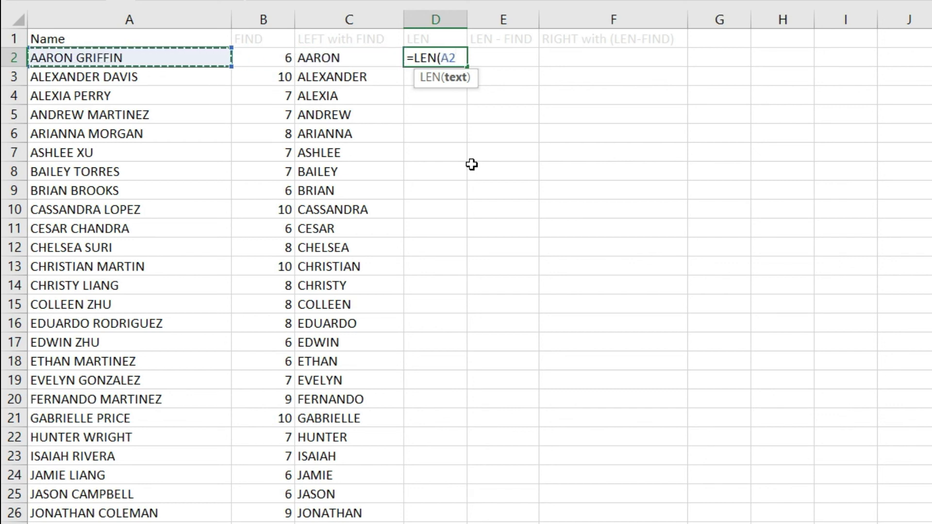
pyautogui.write(')')
pyautogui.press('Return')
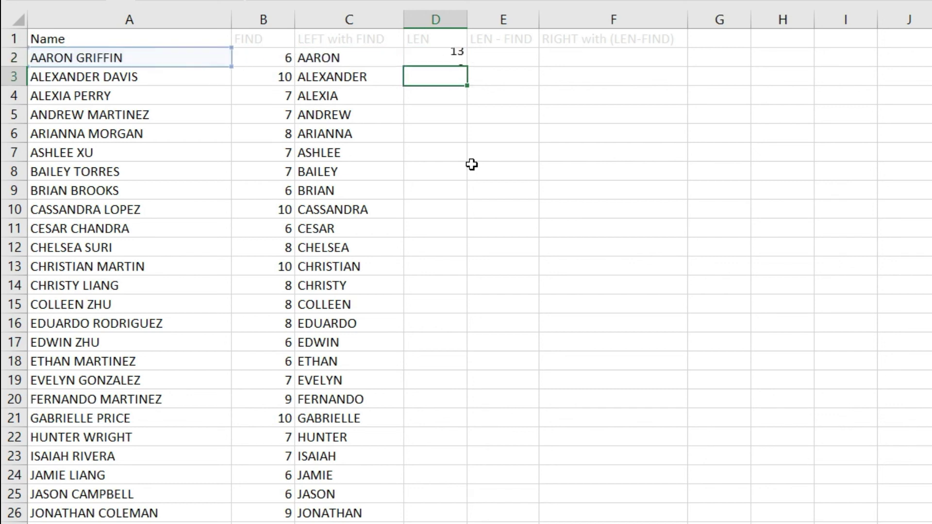
pyautogui.press('Up')
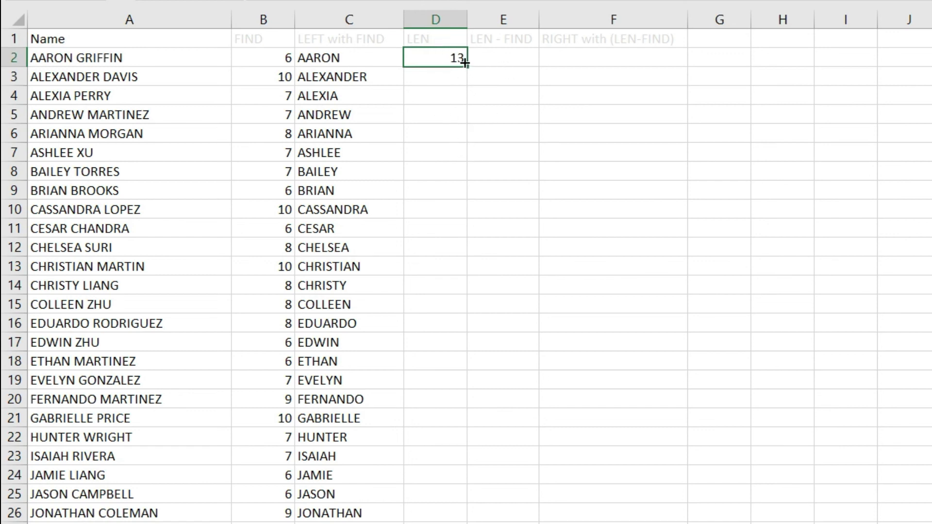
# - Copy the LEN formula down column D for every name
pyautogui.click(109, 58)
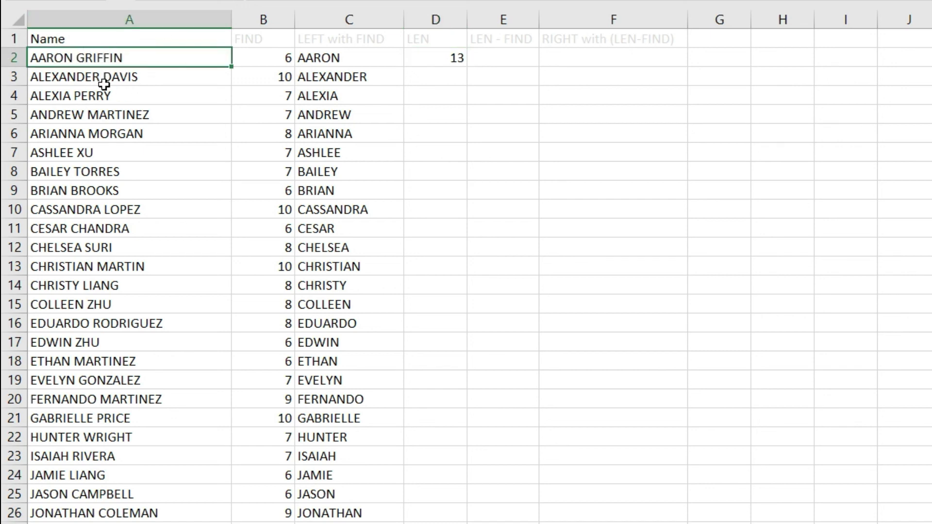
pyautogui.click(455, 59)
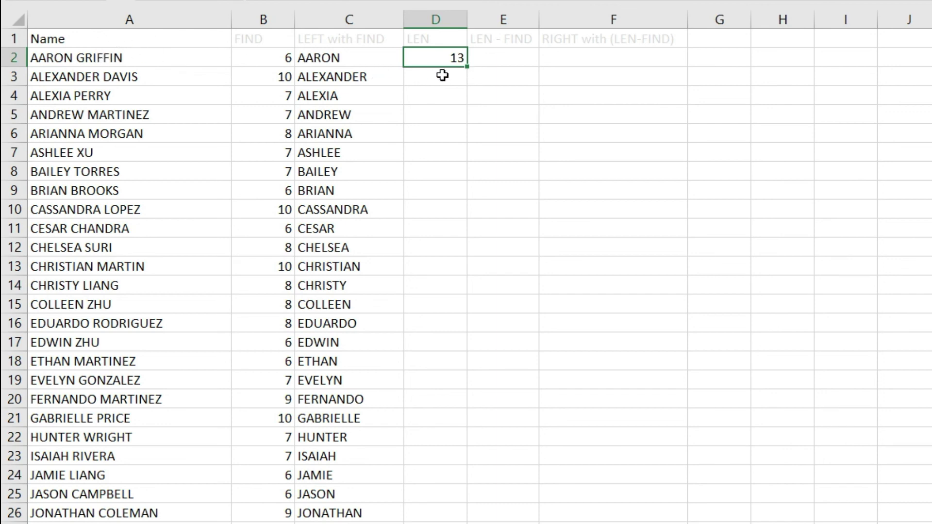
pyautogui.doubleClick(468, 69)
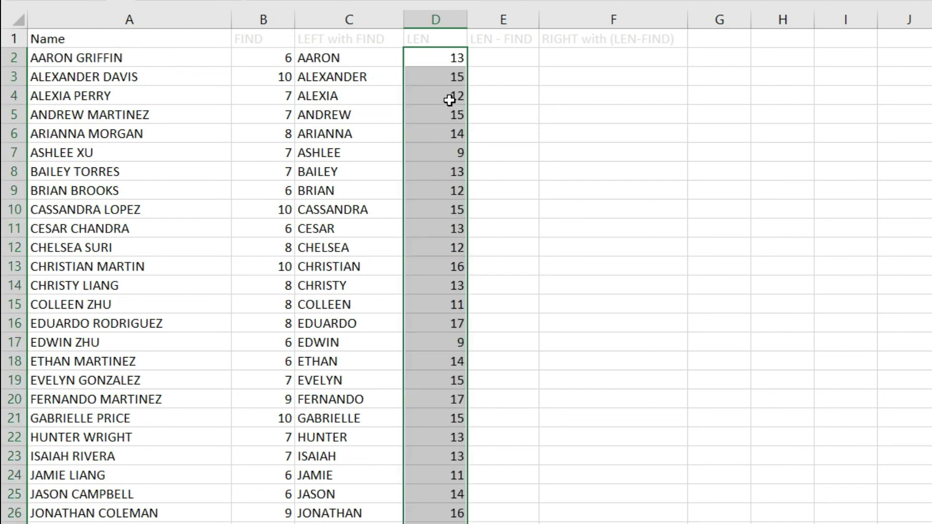
pyautogui.click(440, 83)
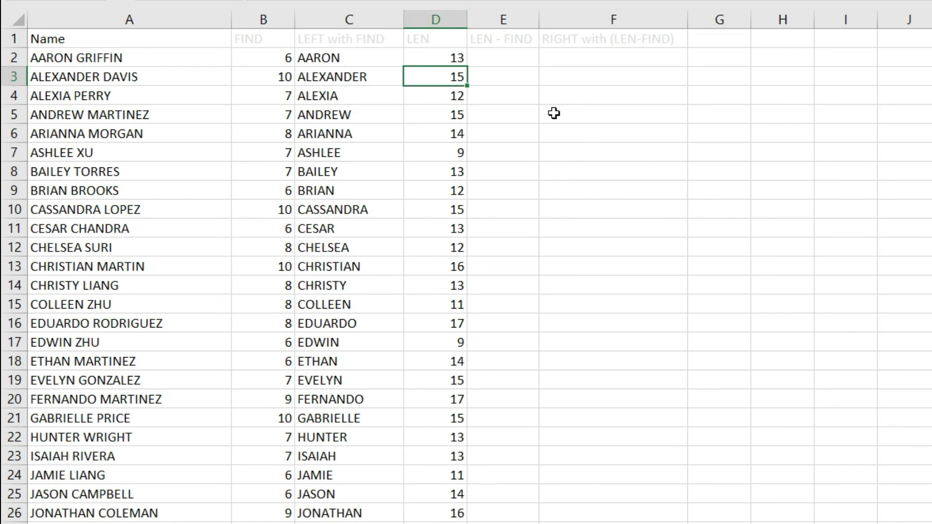
pyautogui.click(510, 57)
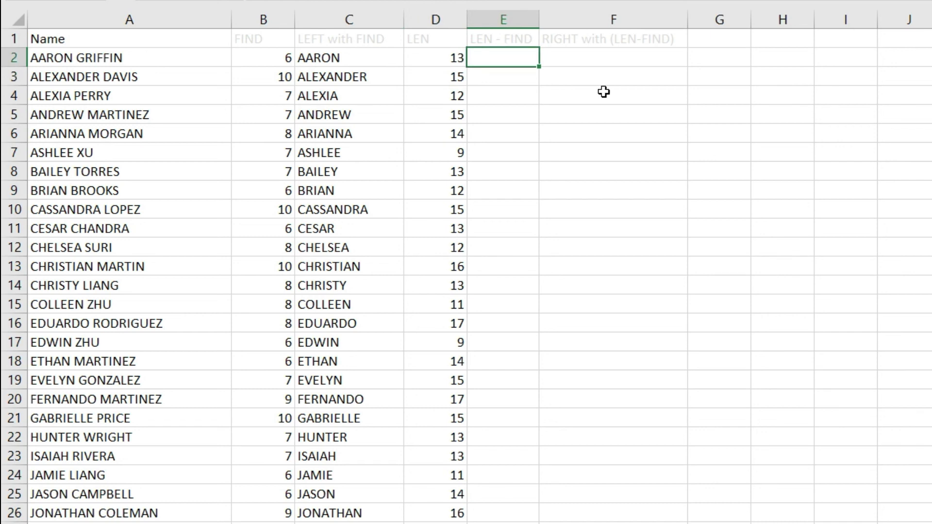
# - Enter =D2-B2 in E2 to subtract the space position from the name length
pyautogui.click(121, 62)
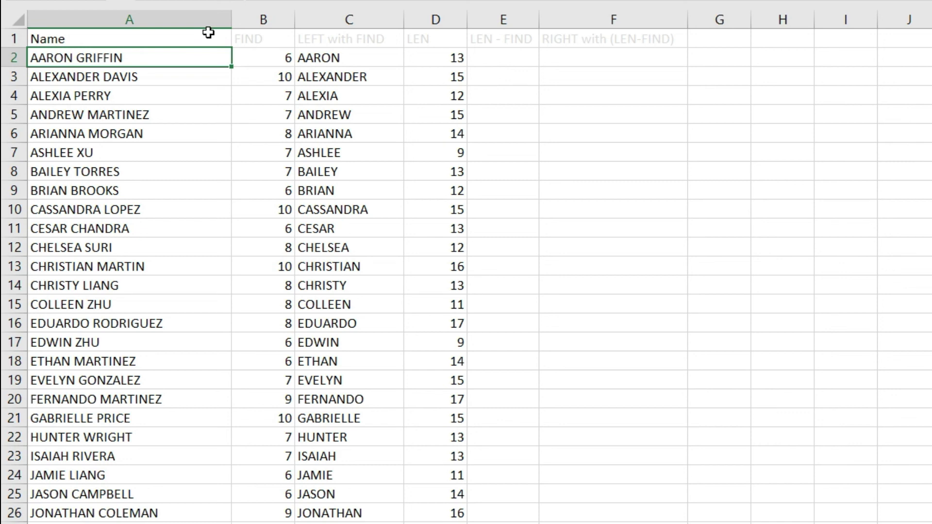
pyautogui.click(508, 53)
pyautogui.write('=')
pyautogui.press('Left')
pyautogui.write('-')
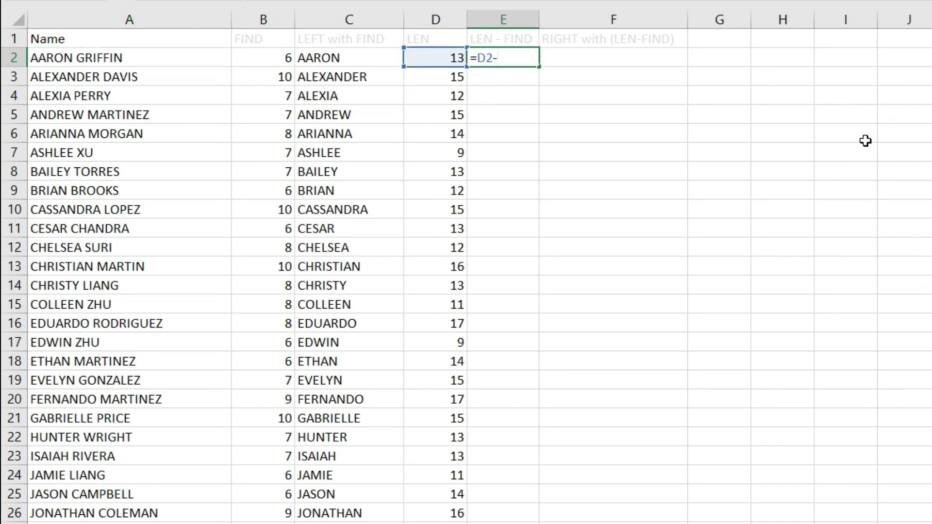
pyautogui.press('Left')
pyautogui.press('Left')
pyautogui.press('Left')
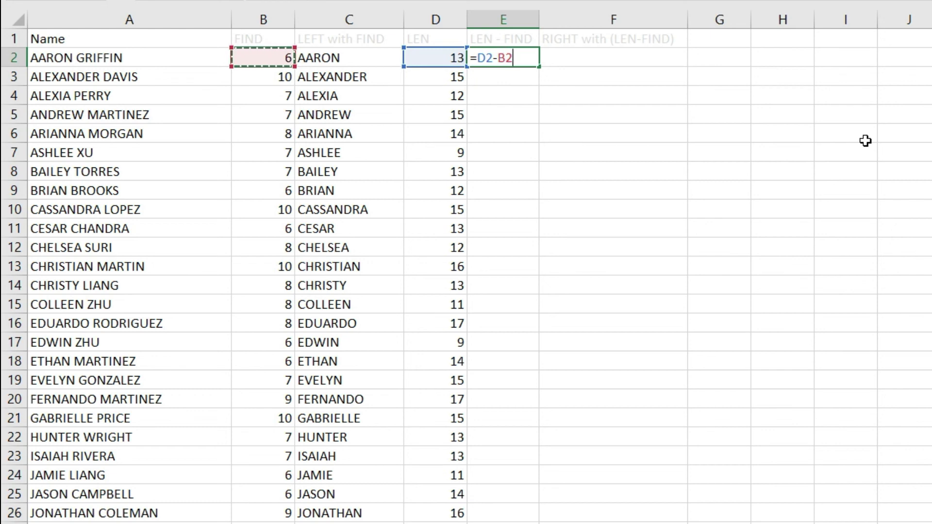
pyautogui.press('Return')
pyautogui.click(505, 56)
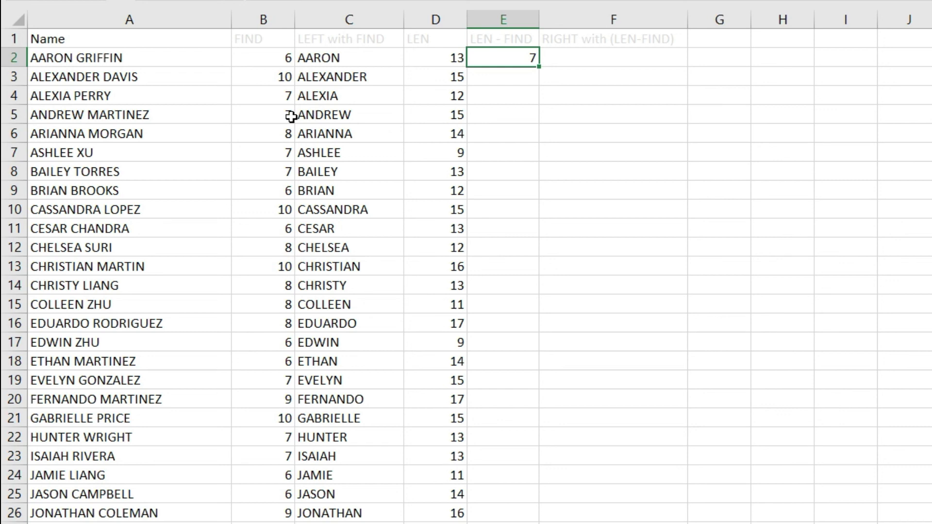
# - Copy the subtraction down column E, giving surname lengths such as 7, 5 and 8
pyautogui.click(101, 58)
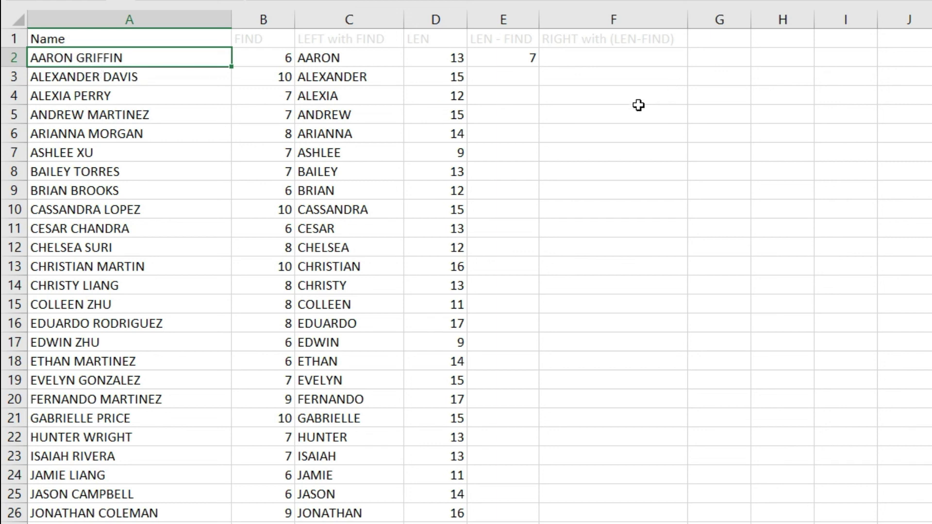
pyautogui.click(508, 60)
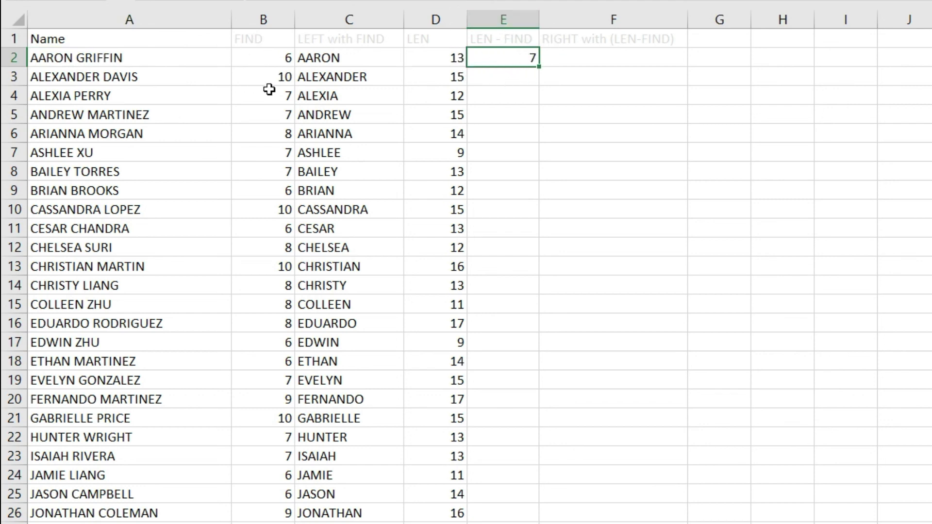
pyautogui.doubleClick(542, 71)
pyautogui.click(490, 121)
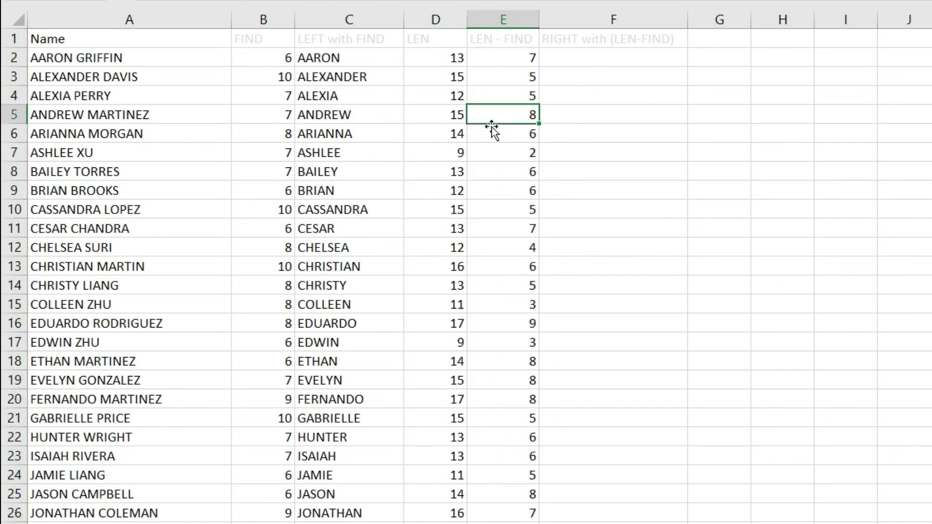
pyautogui.press('Up')
pyautogui.press('Up')
pyautogui.click(517, 57)
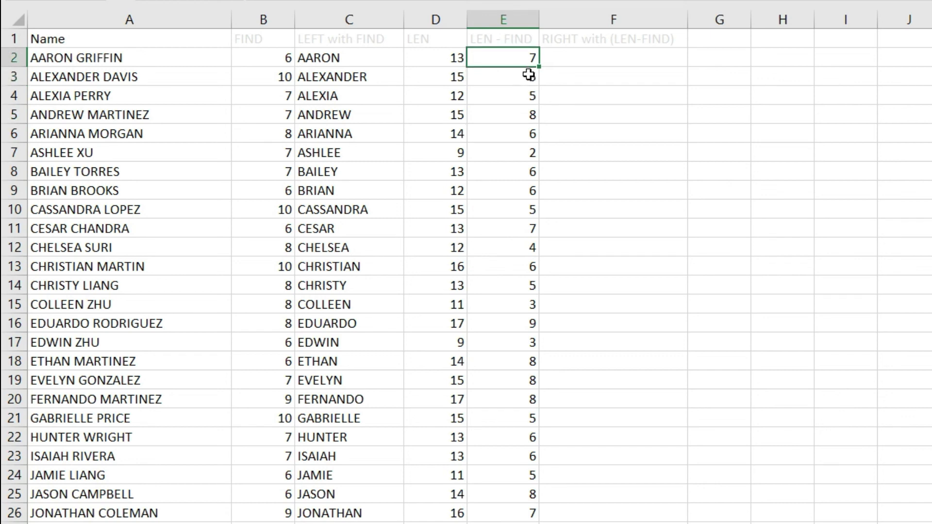
pyautogui.click(607, 58)
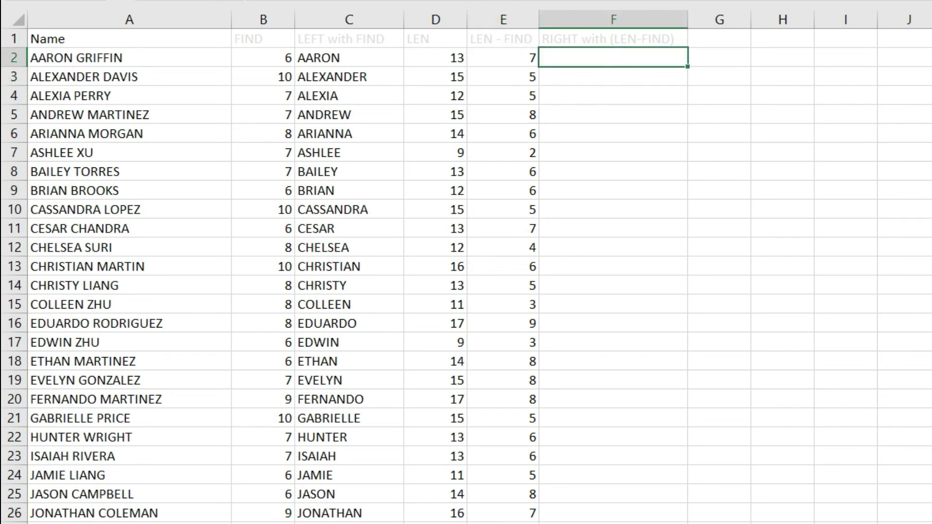
pyautogui.write('=right')
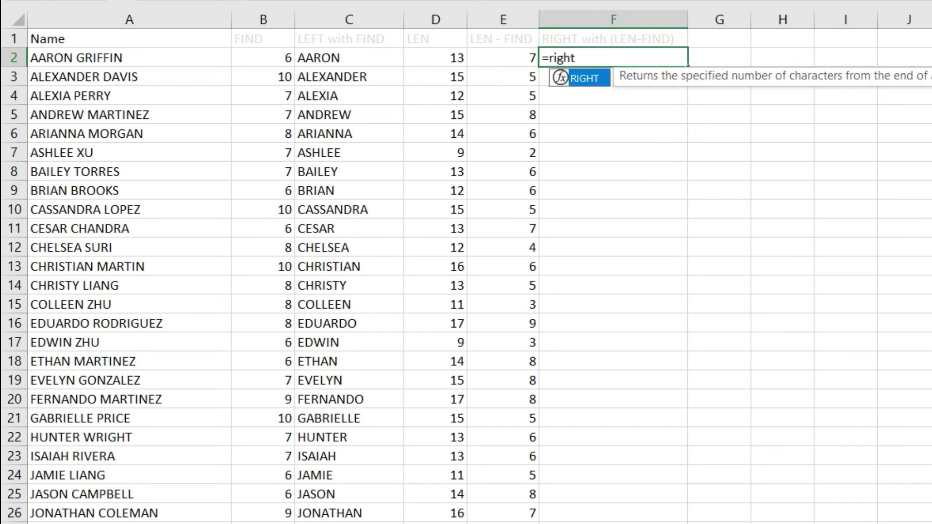
pyautogui.press('Tab')
pyautogui.press('Left')
pyautogui.press('Left')
pyautogui.press('Left')
pyautogui.press('Left')
pyautogui.press('Left')
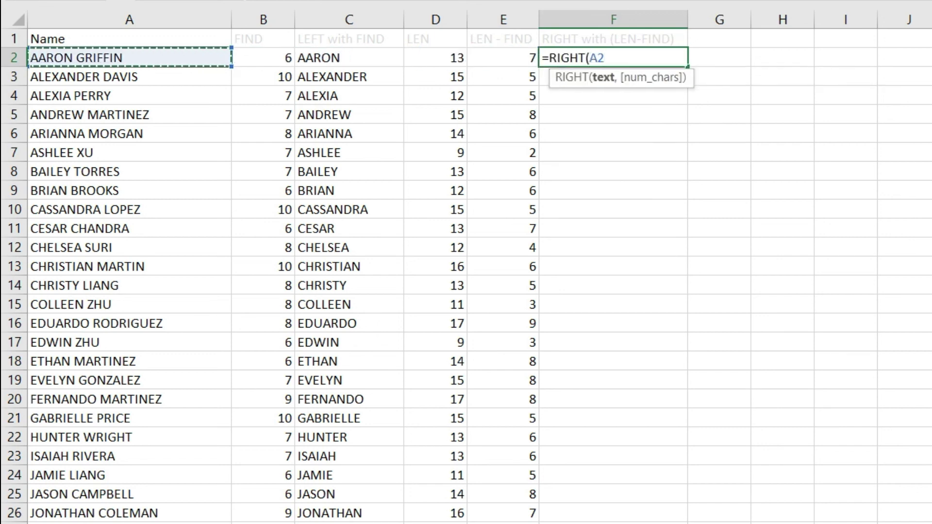
pyautogui.write(',')
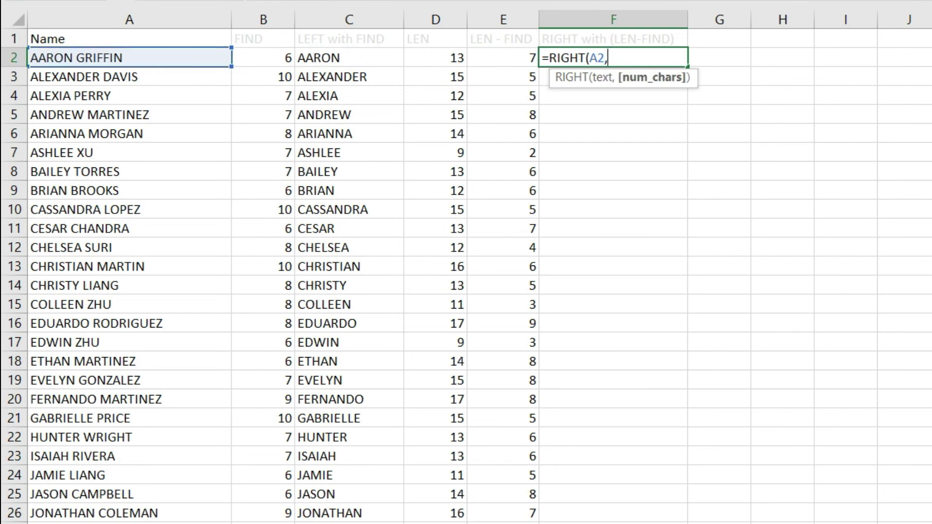
pyautogui.press('Left')
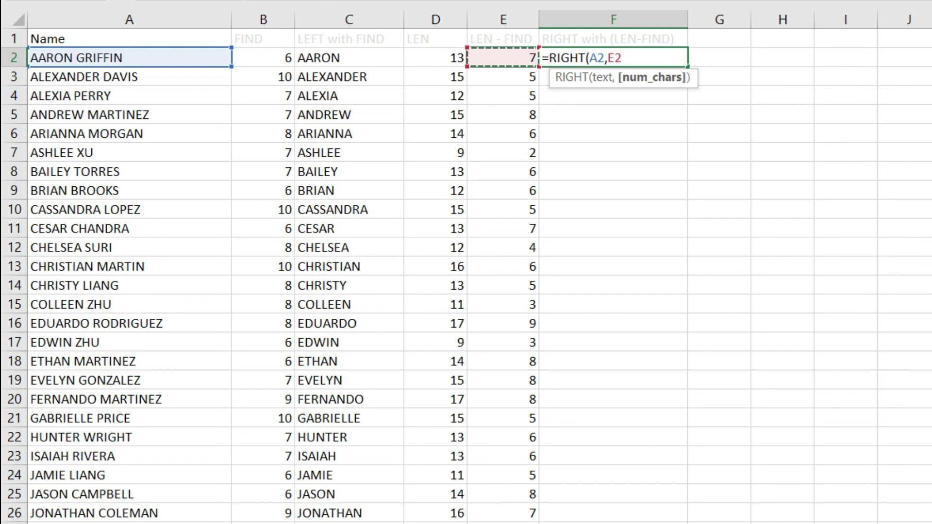
pyautogui.write(')')
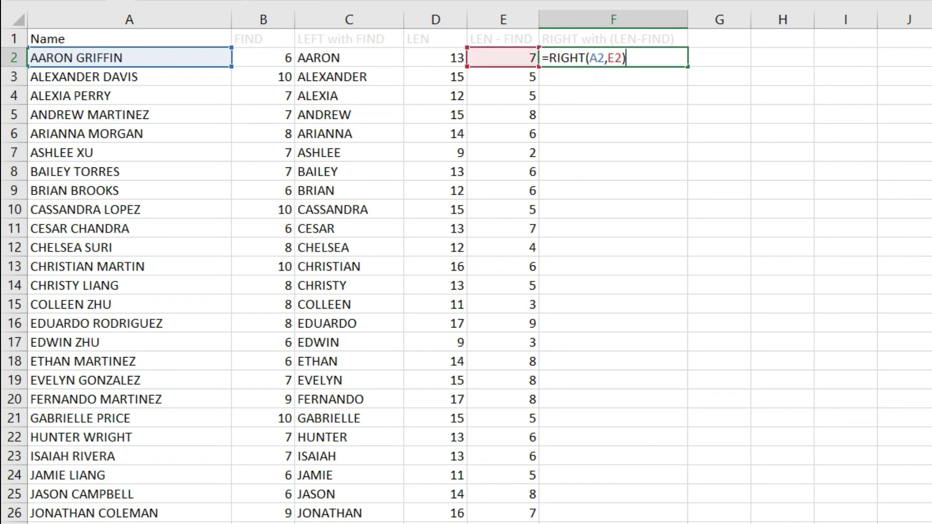
pyautogui.press('Return')
pyautogui.click(614, 57)
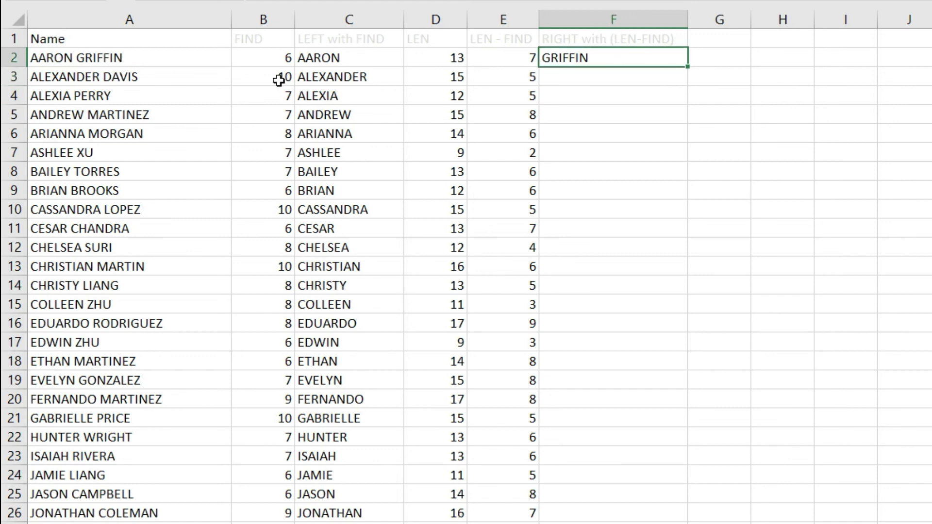
# - Copy the RIGHT formula down column F and verify surnames through the last row of the list
pyautogui.doubleClick(687, 67)
pyautogui.click(665, 97)
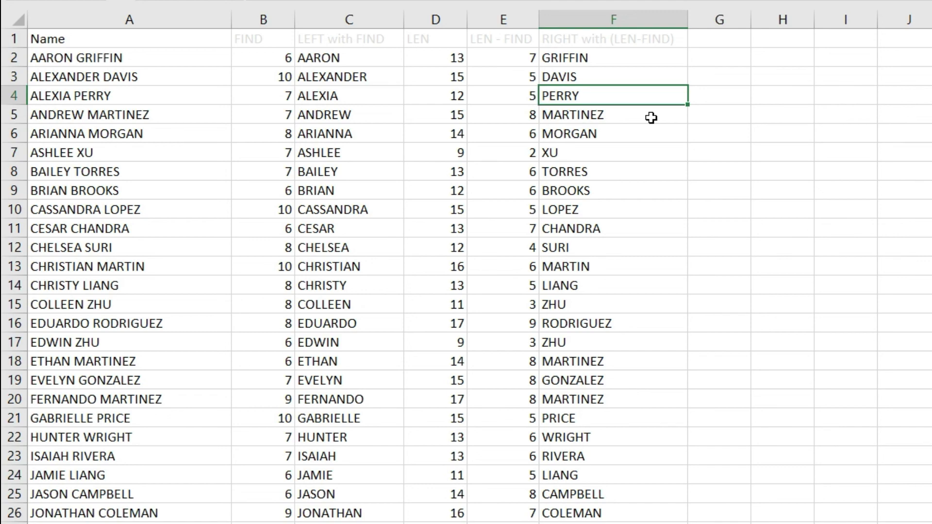
pyautogui.hotkey('ctrl', 'Down')
pyautogui.press('Left')
pyautogui.press('Left')
pyautogui.press('Left')
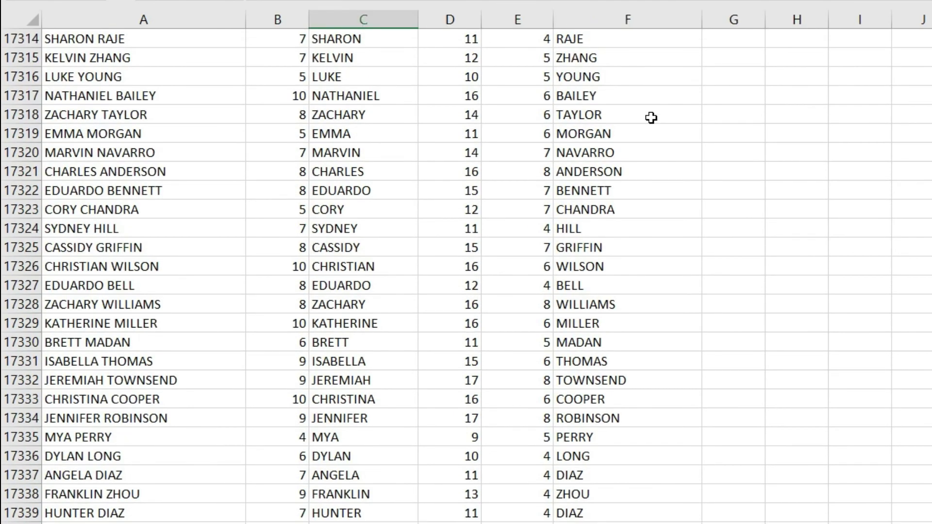
pyautogui.press('Down')
pyautogui.press('Right')
pyautogui.press('Right')
pyautogui.press('Right')
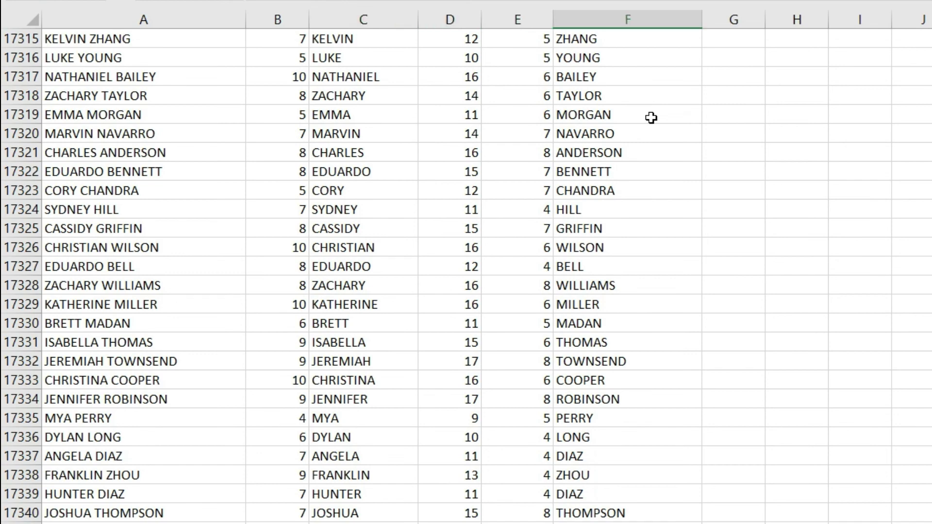
pyautogui.press('Left')
pyautogui.press('Right')
pyautogui.hotkey('ctrl', 'Up')
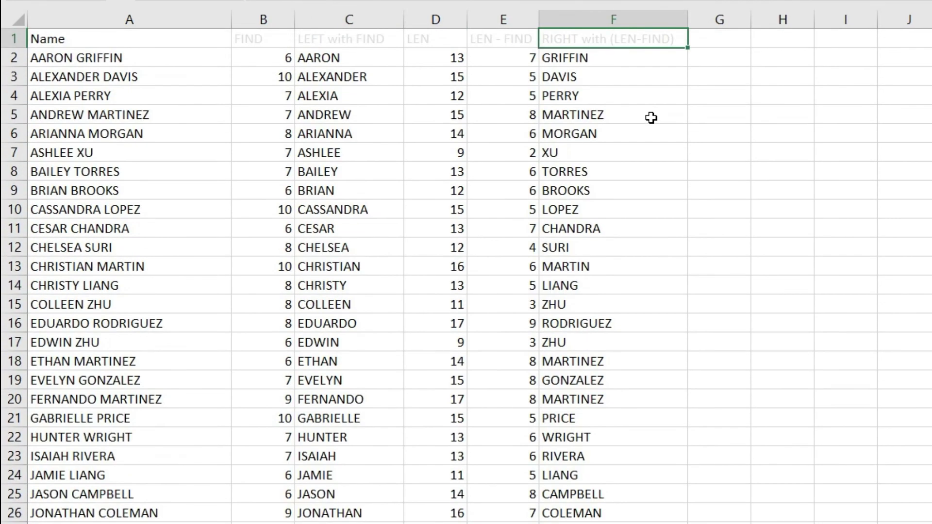